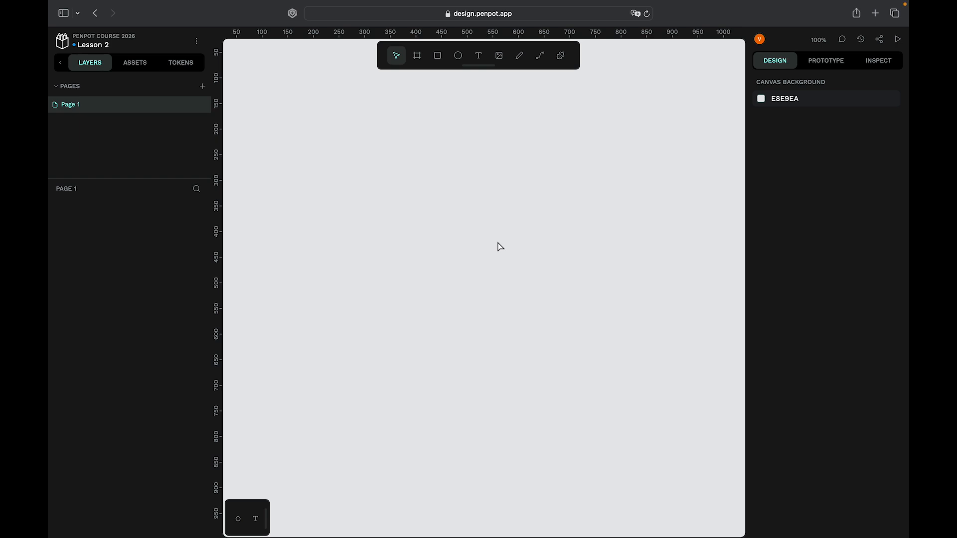
# Draw a board about 697 × 393 on the canvas and name it "Interface 1"
pyautogui.click(422, 61)
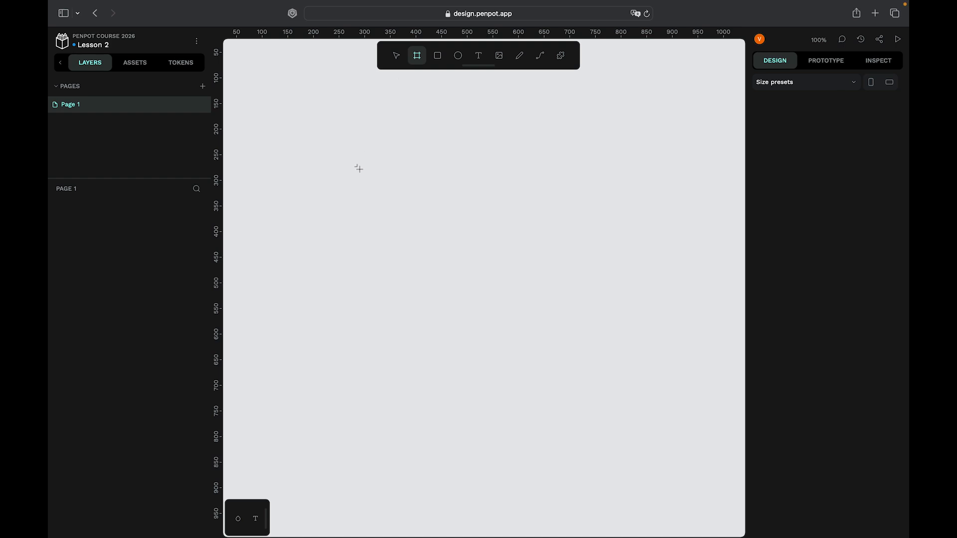
pyautogui.moveTo(310, 138); pyautogui.dragTo(667, 339)
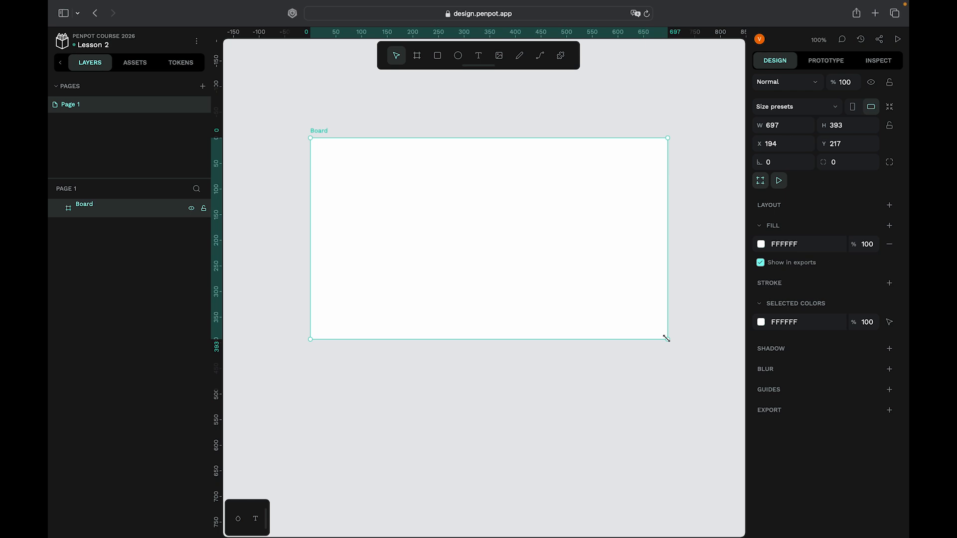
pyautogui.doubleClick(325, 132)
pyautogui.doubleClick(325, 132)
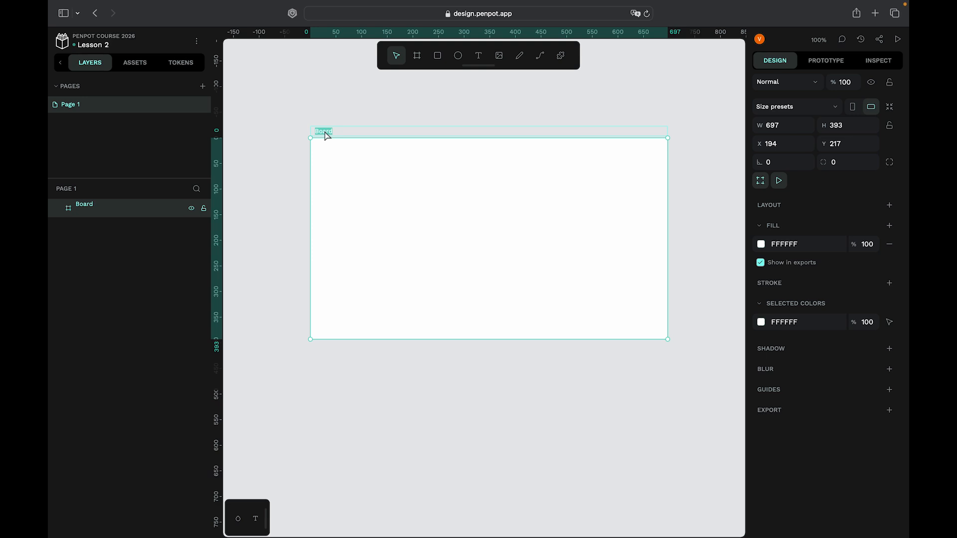
pyautogui.write('Interface 1')
pyautogui.press('Return')
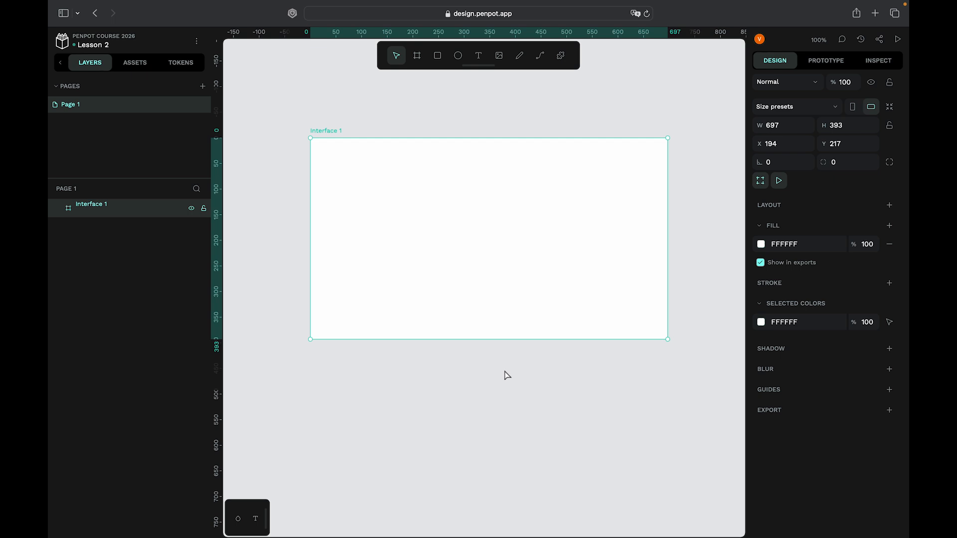
# Resize the Interface 1 board freehand to about 660 × 357 by moving its edges
pyautogui.moveTo(667, 288)
pyautogui.mouseDown()
pyautogui.moveTo(579, 288)
pyautogui.moveTo(648, 288)
pyautogui.mouseUp()
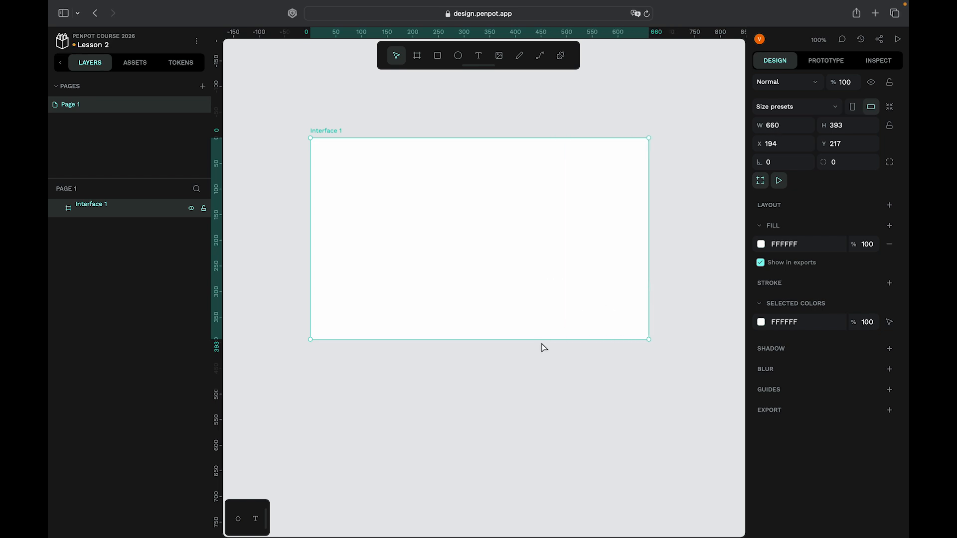
pyautogui.moveTo(539, 339); pyautogui.dragTo(552, 319)
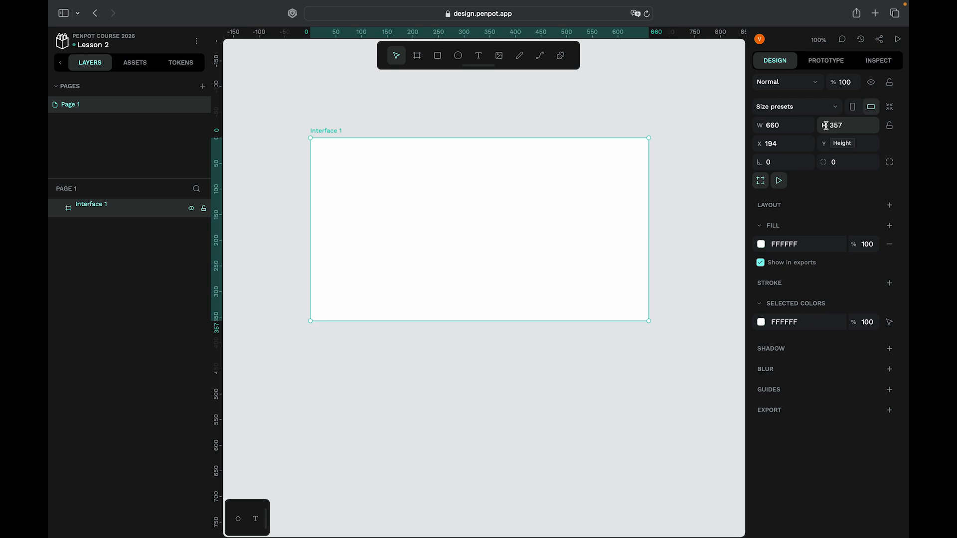
# Set the Interface 1 board's width to 1000 and its height to 600
pyautogui.click(789, 129)
pyautogui.write('100')
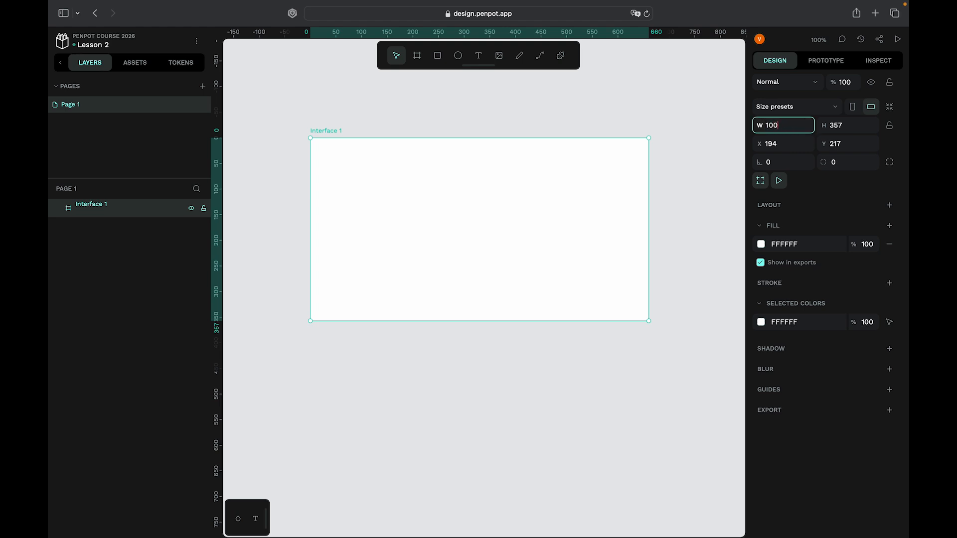
pyautogui.write('0')
pyautogui.press('Return')
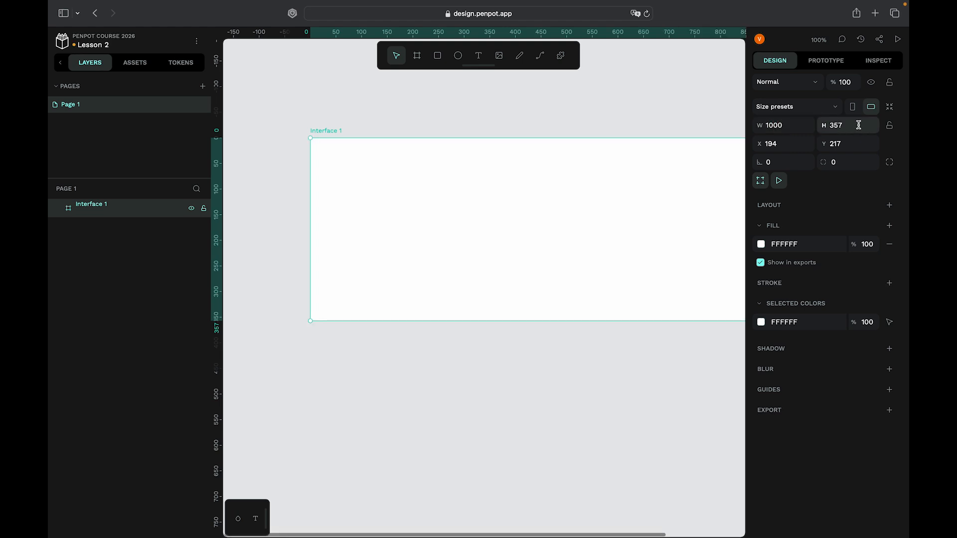
pyautogui.click(858, 125)
pyautogui.write('600')
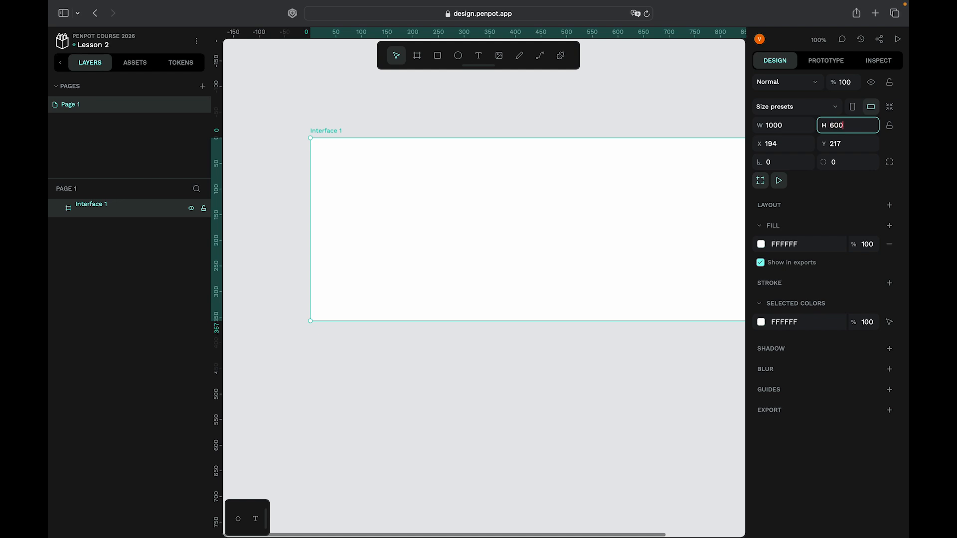
pyautogui.press('Return')
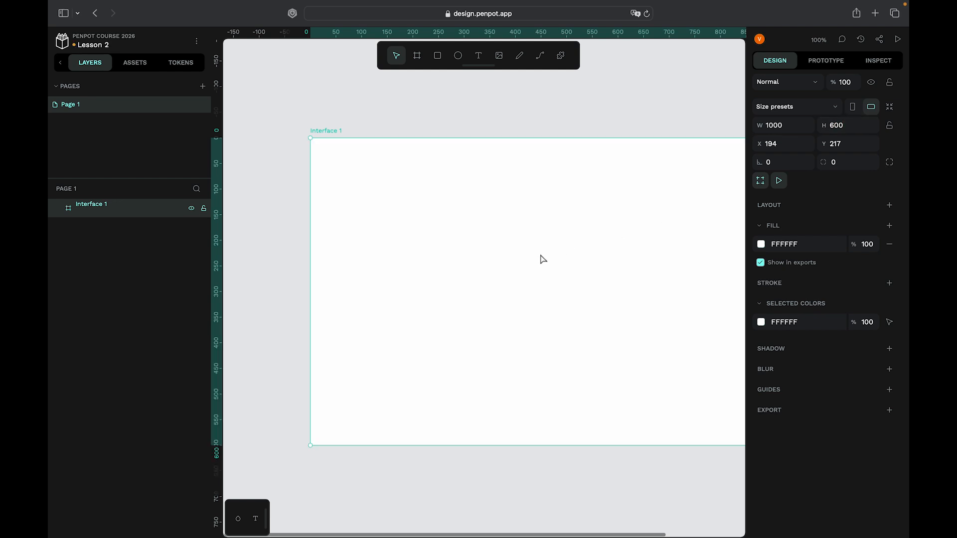
# Look through the board size presets for Apple, Android, Microsoft, web, print and social media, without applying one
pyautogui.hscroll(1, 541, 256)
pyautogui.scroll(-1, 540, 255)
pyautogui.hscroll(1, 530, 303)
pyautogui.scroll(-1, 529, 303)
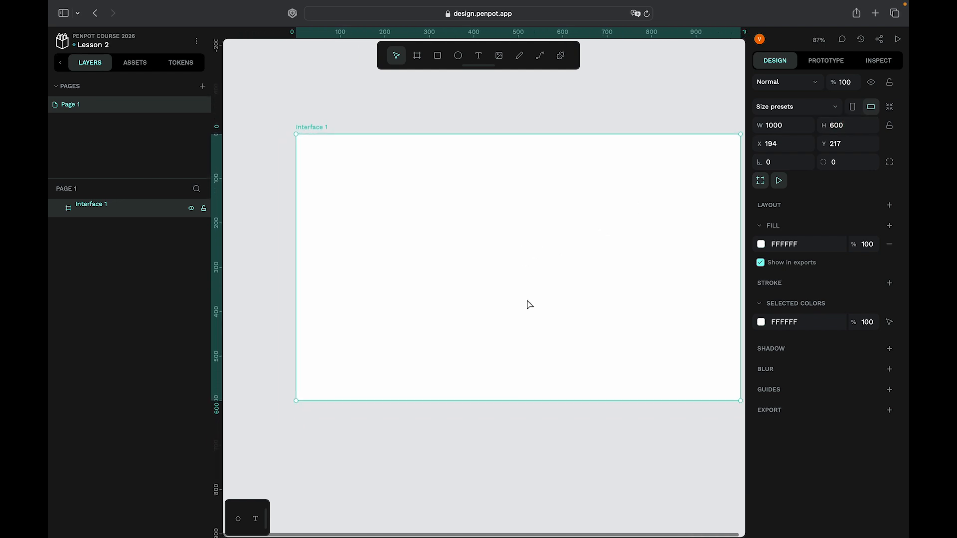
pyautogui.hscroll(2, 530, 304)
pyautogui.scroll(-1, 529, 304)
pyautogui.scroll(-1, 530, 305)
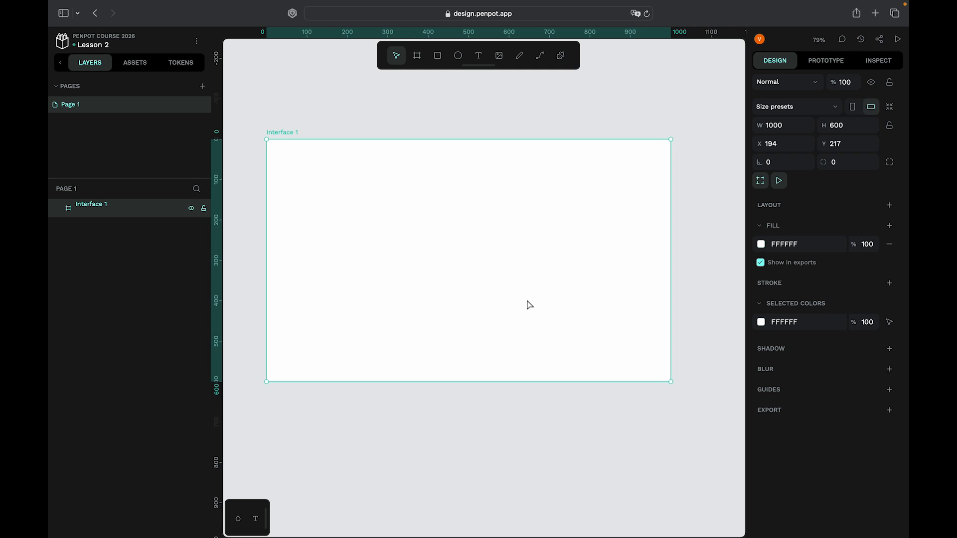
pyautogui.click(834, 107)
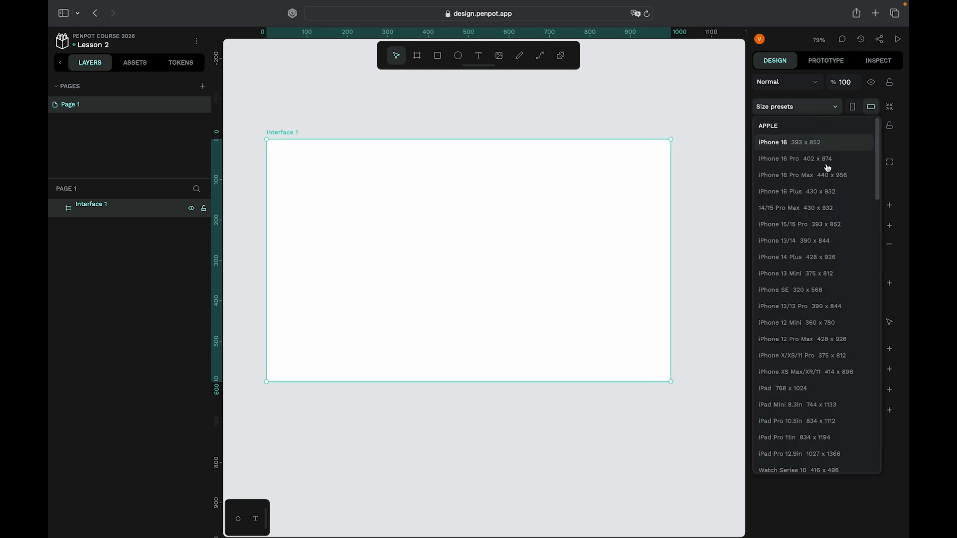
pyautogui.scroll(-5, 823, 203)
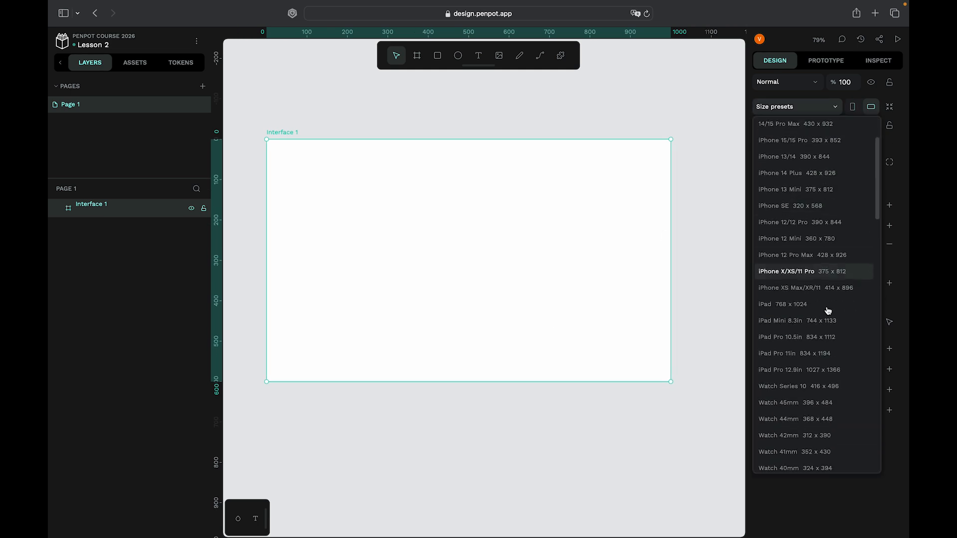
pyautogui.scroll(-15, 828, 311)
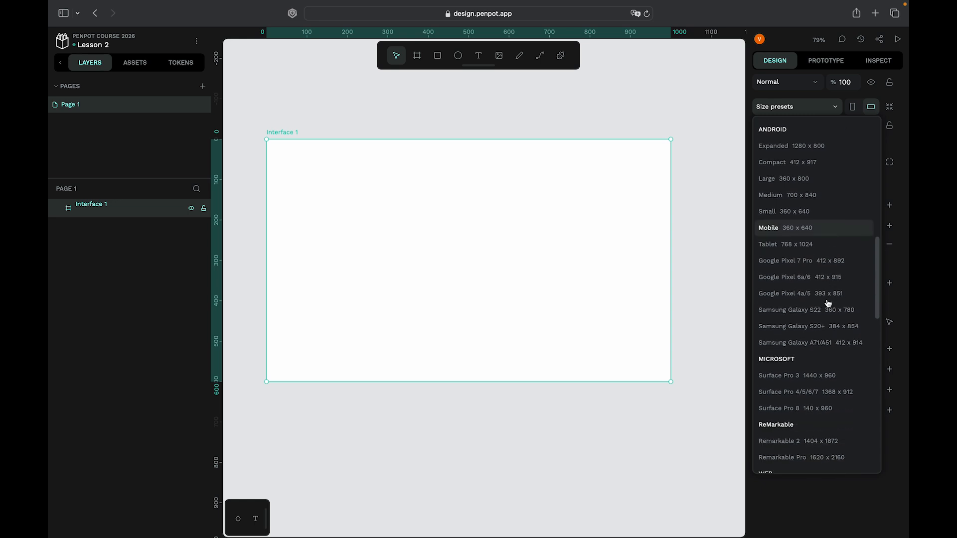
pyautogui.scroll(-1, 828, 303)
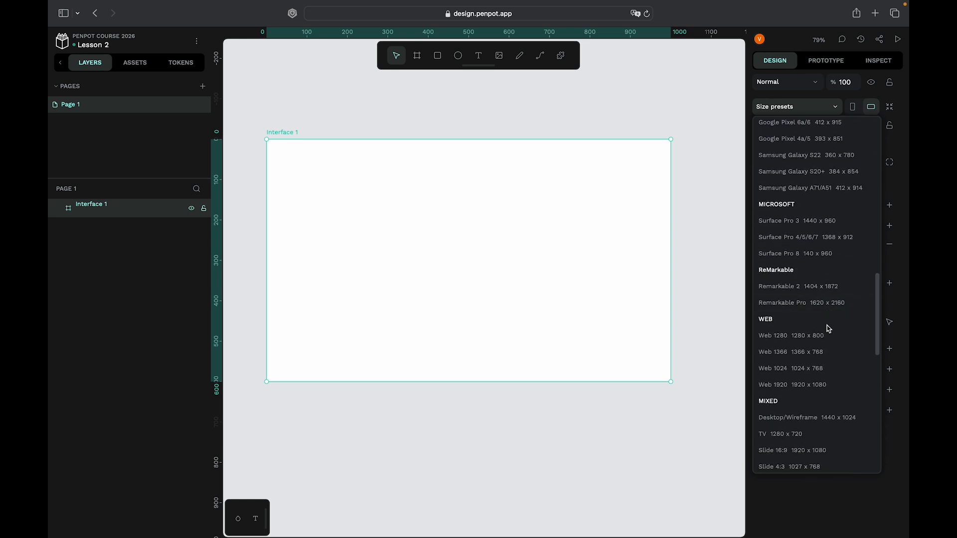
pyautogui.scroll(-2, 829, 345)
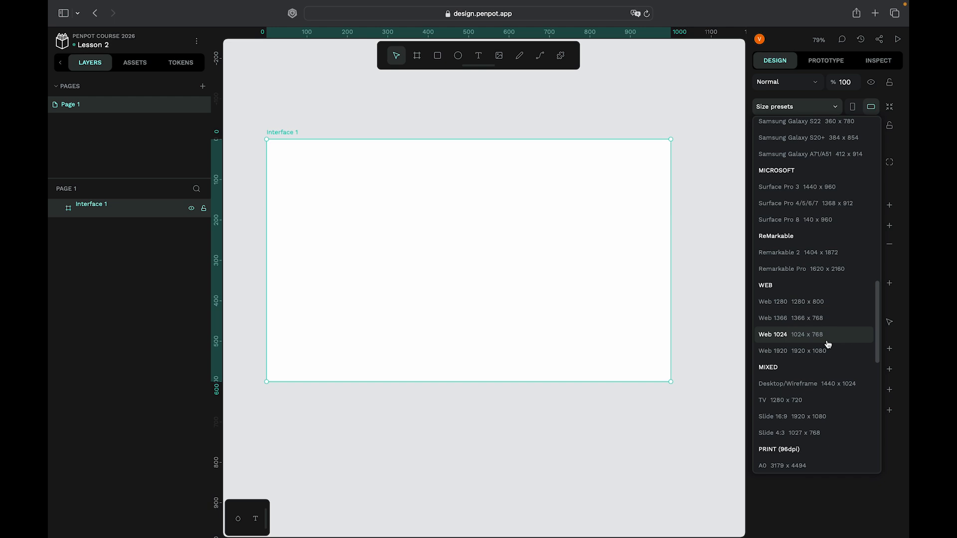
pyautogui.scroll(-15, 829, 323)
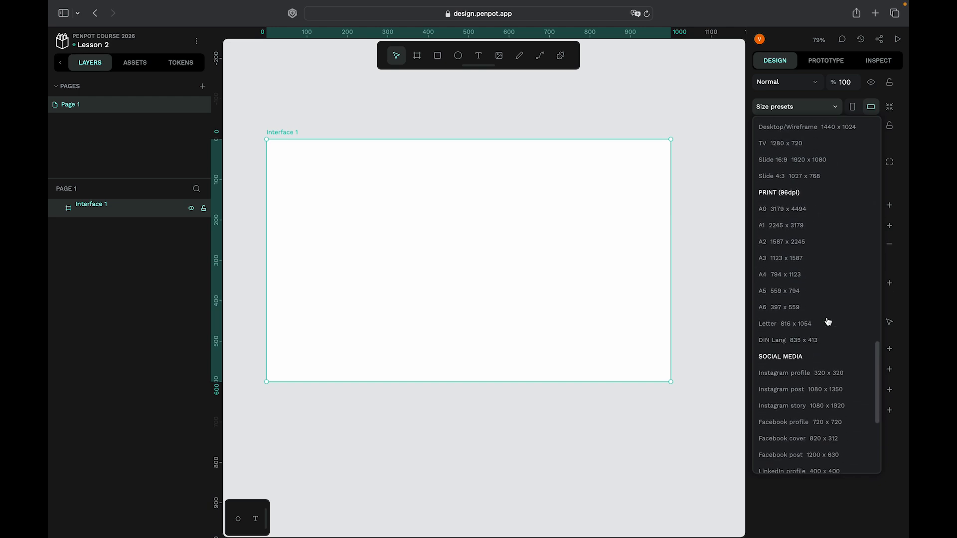
pyautogui.scroll(16, 828, 323)
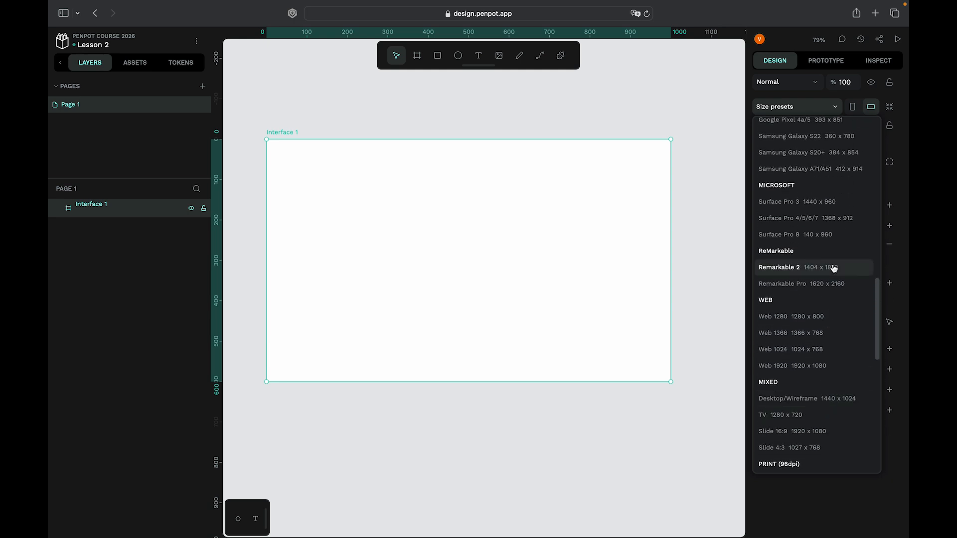
pyautogui.scroll(20, 834, 269)
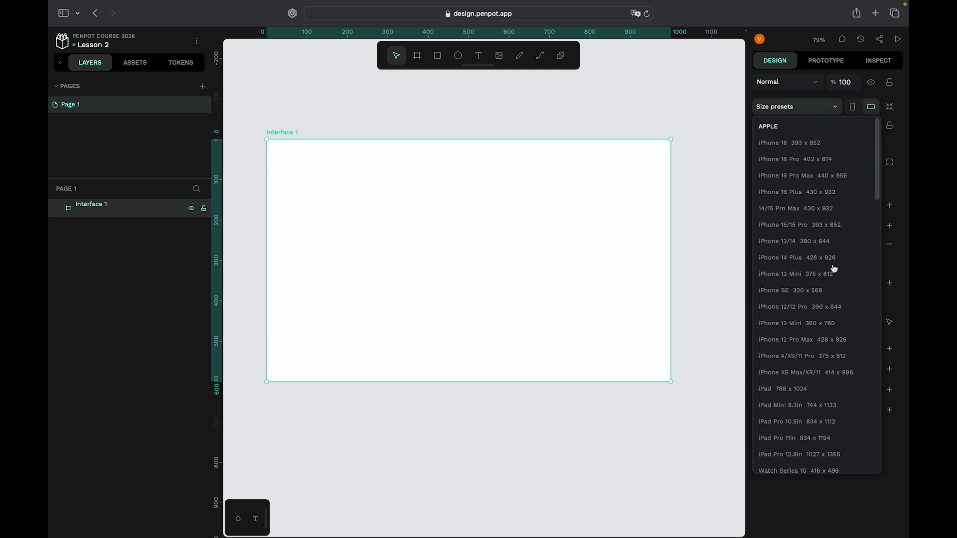
pyautogui.click(807, 110)
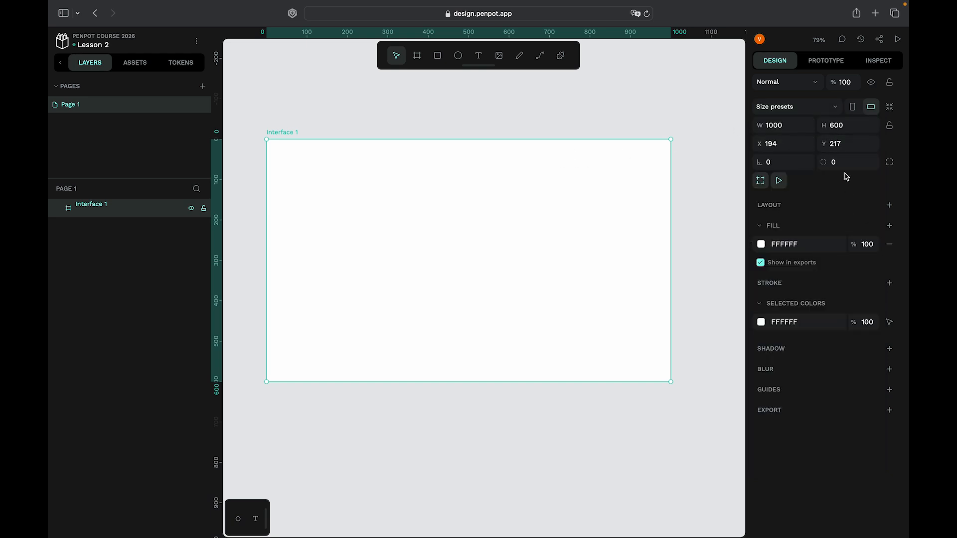
# Switch the Interface 1 board to portrait orientation, return it to landscape and deselect it
pyautogui.click(853, 108)
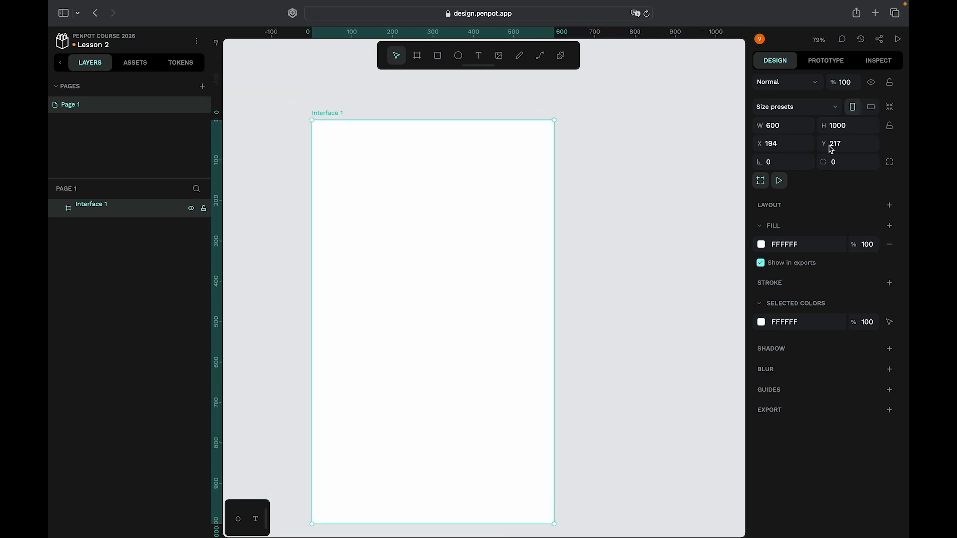
pyautogui.click(876, 111)
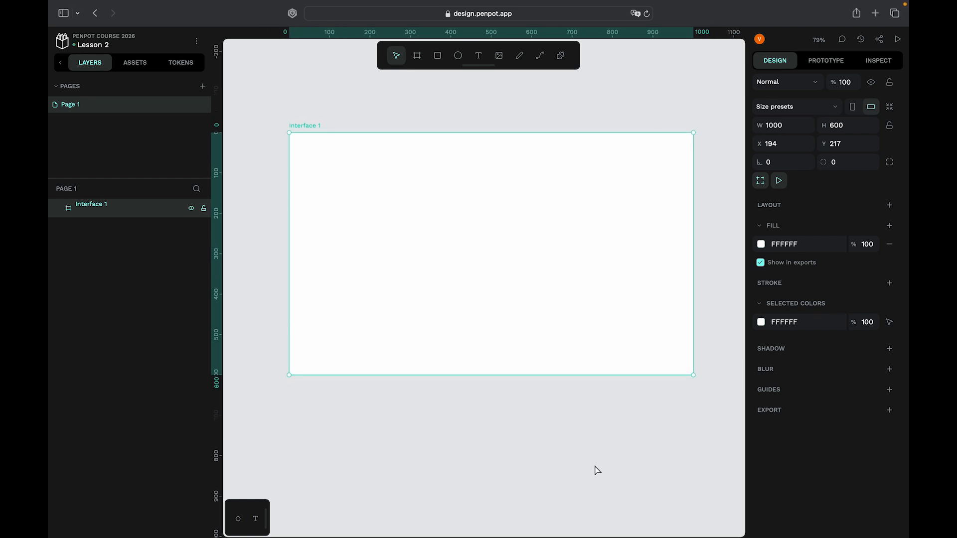
pyautogui.click(453, 459)
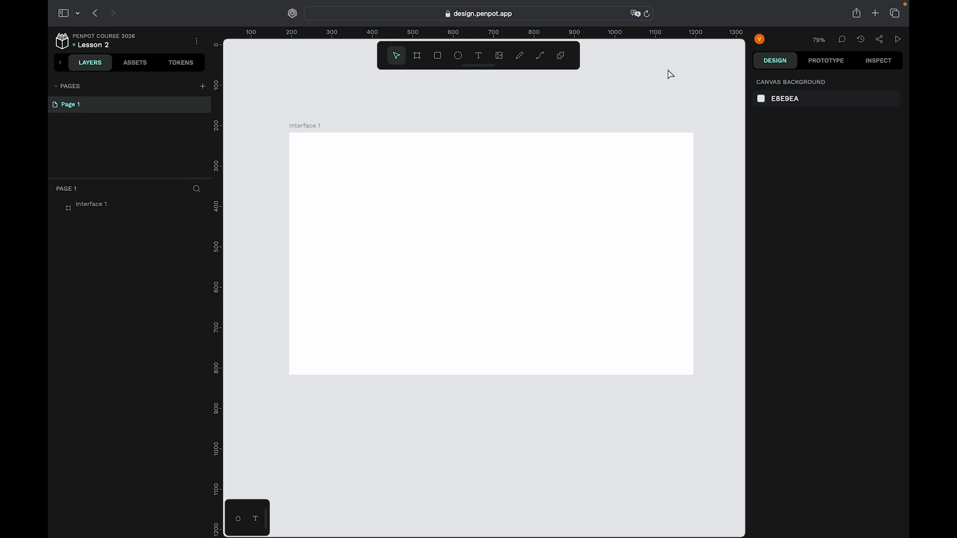
# Round all corners of the Interface 1 board with a radius of 50
pyautogui.click(626, 158)
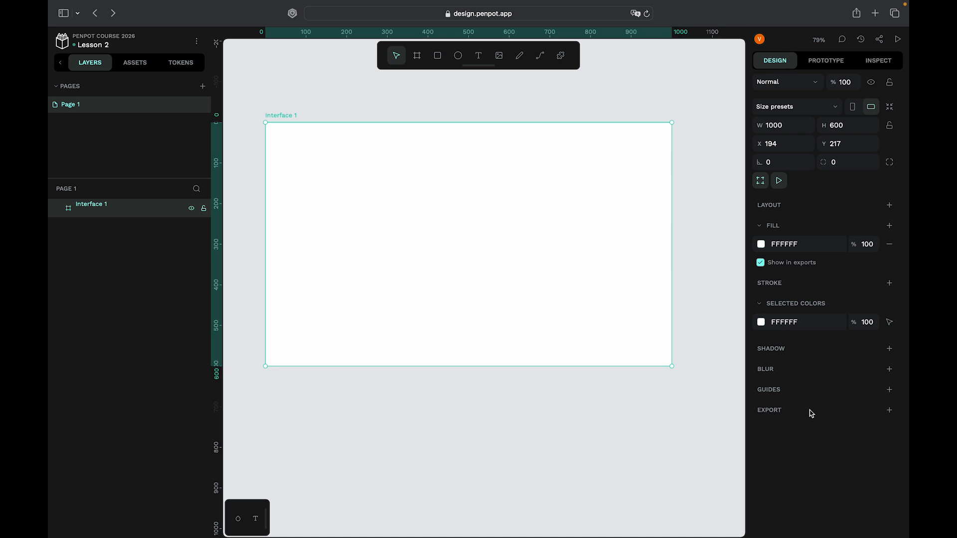
pyautogui.click(847, 167)
pyautogui.write('50')
pyautogui.press('Return')
# Set individual corner radii on the board: 20 for top right, 70 for bottom left and 130 for bottom right
pyautogui.click(890, 163)
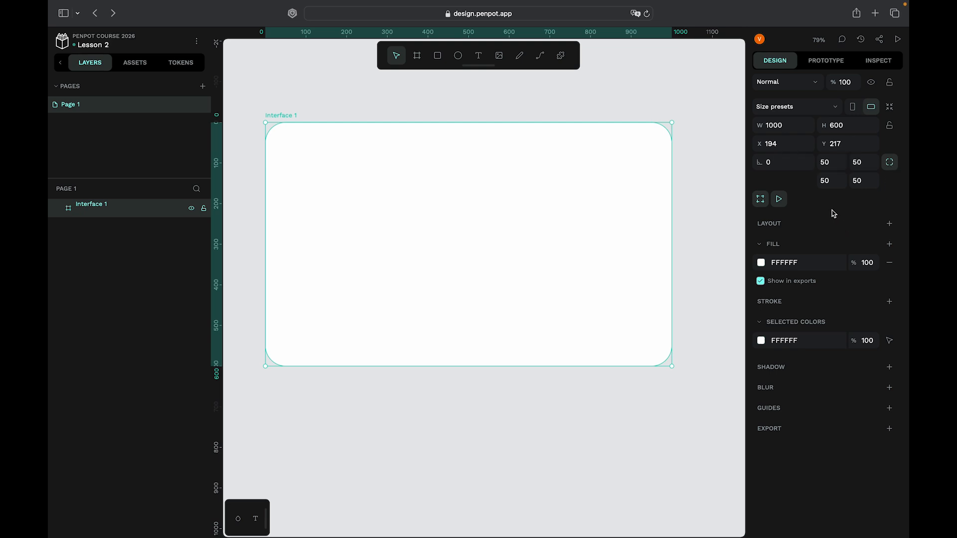
pyautogui.click(867, 166)
pyautogui.write('20')
pyautogui.click(833, 180)
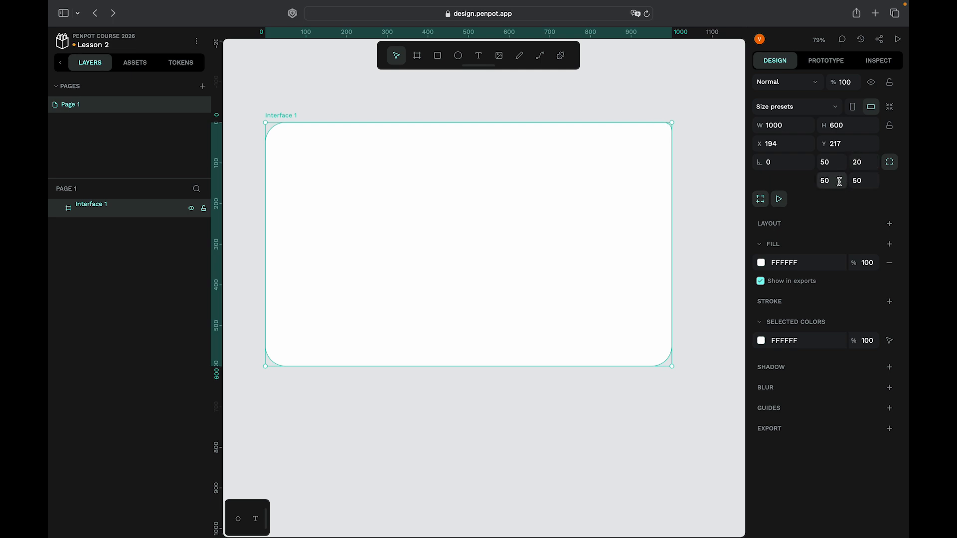
pyautogui.write('70')
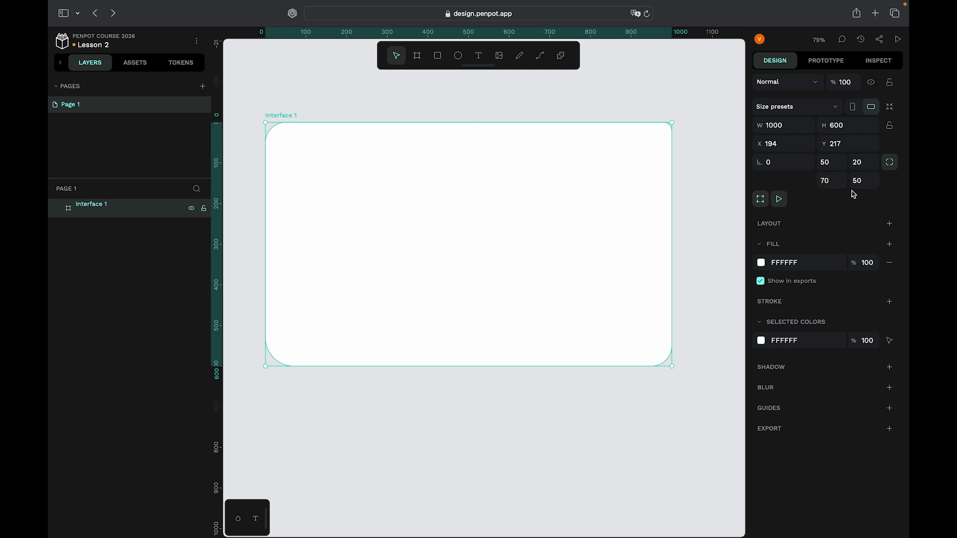
pyautogui.click(864, 181)
pyautogui.write('130')
pyautogui.press('Return')
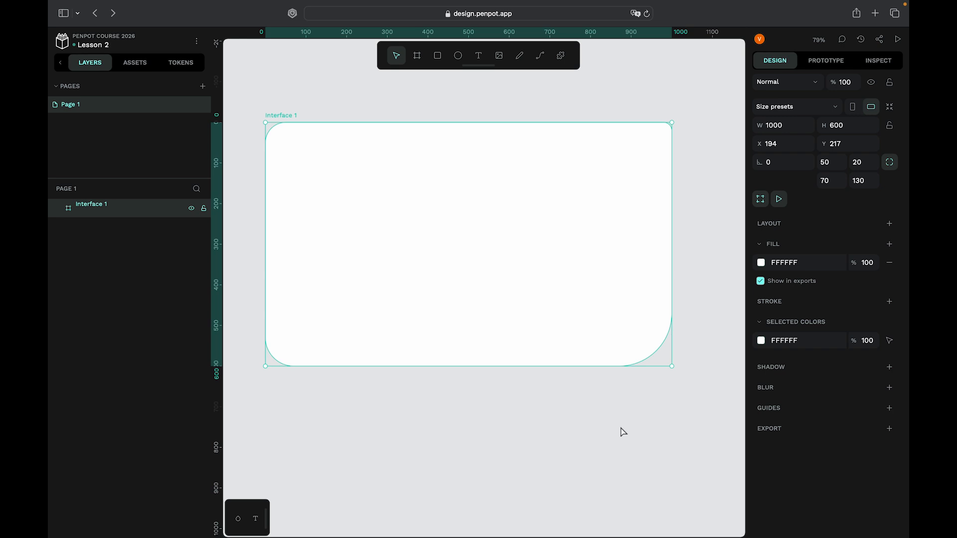
# Undo all four corner radius changes on the Interface 1 board
pyautogui.press('super+z')
pyautogui.press('super+z')
pyautogui.press('super+z')
pyautogui.press('super+z')
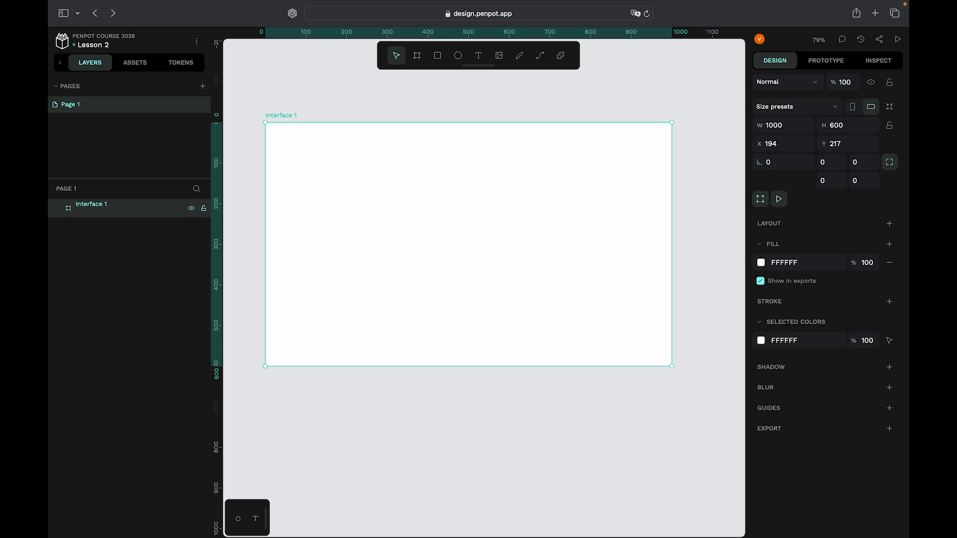
# Redo the four corner radius changes on the Interface 1 board
pyautogui.press('super+shift+z')
pyautogui.press('super+shift+z')
pyautogui.press('super+shift+z')
pyautogui.press('super+shift+z')
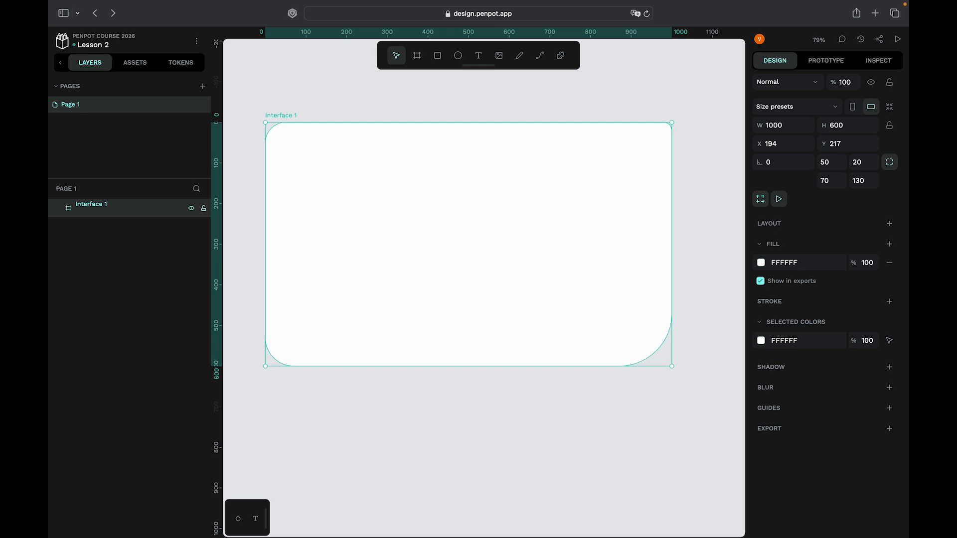
# Undo the redone corner radius changes to restore the board's square corners
pyautogui.press('super+z')
pyautogui.press('super+z')
pyautogui.press('super+z')
pyautogui.press('super+z')
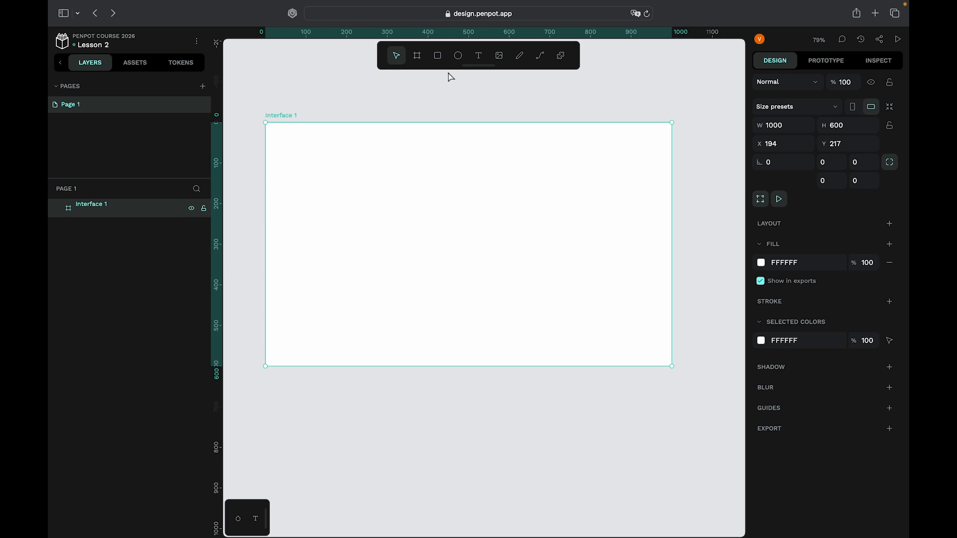
# Place a default 100 × 100 rectangle inside the Interface 1 board at about X 83, Y 131, and deselect it
pyautogui.click(438, 55)
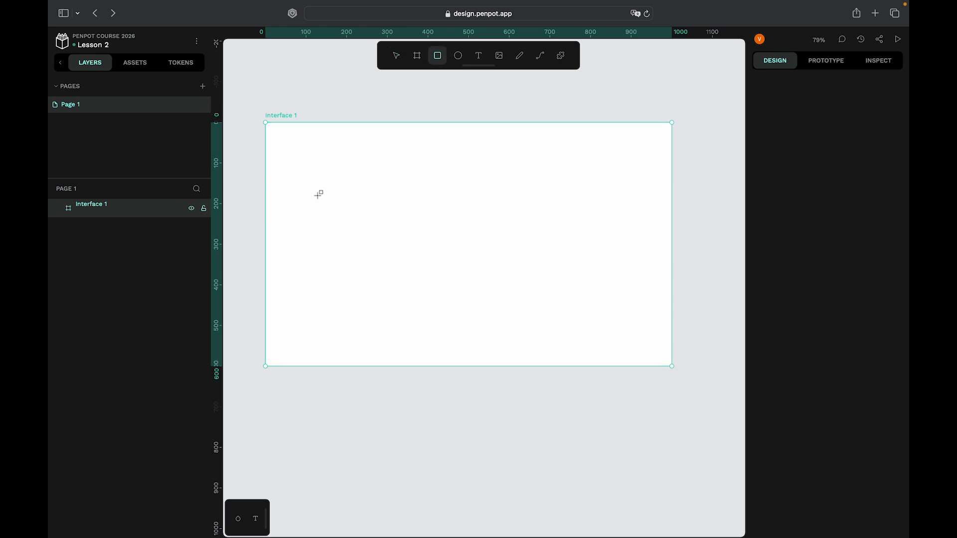
pyautogui.click(319, 195)
pyautogui.scroll(5, 322, 201)
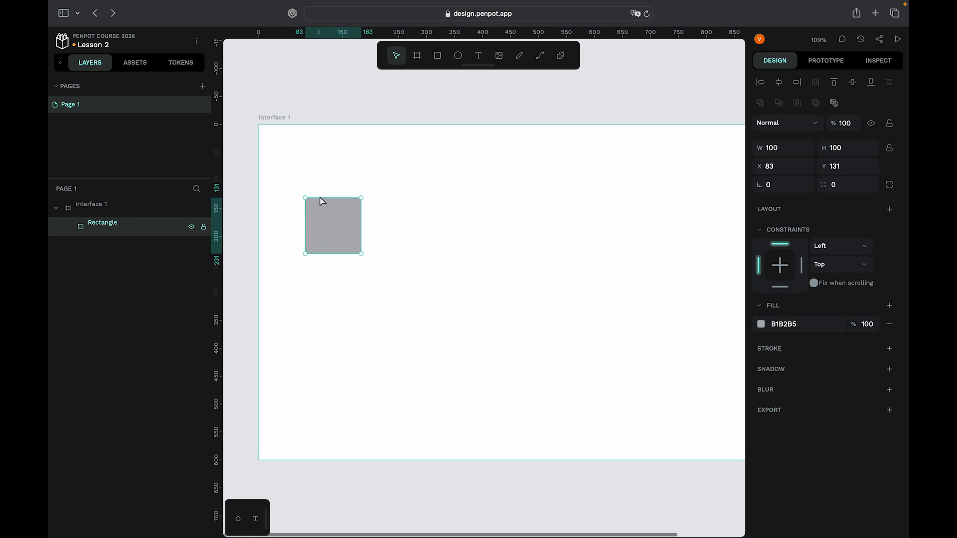
pyautogui.click(380, 343)
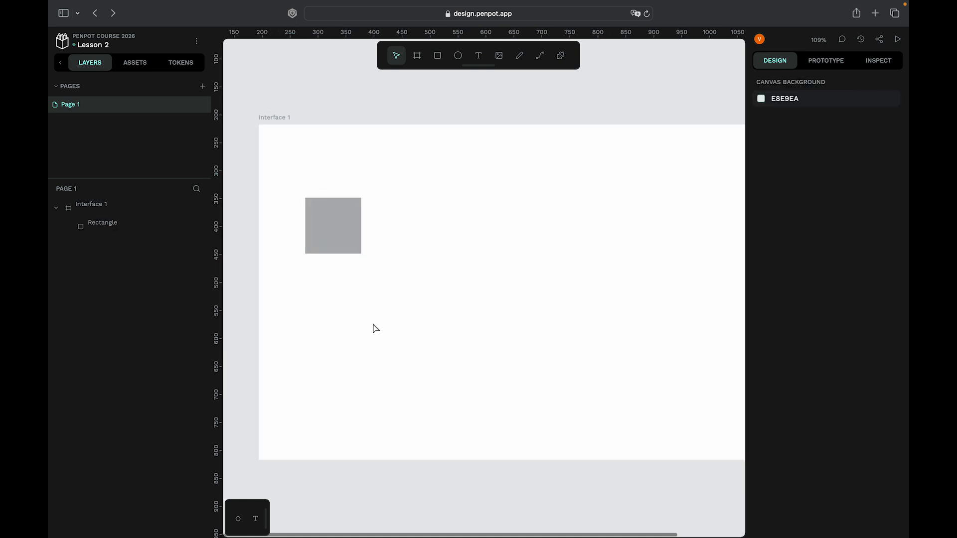
# Draw a rectangle about 251 × 115 below the square on the Interface 1 board, at about X 89, Y 324
pyautogui.click(438, 62)
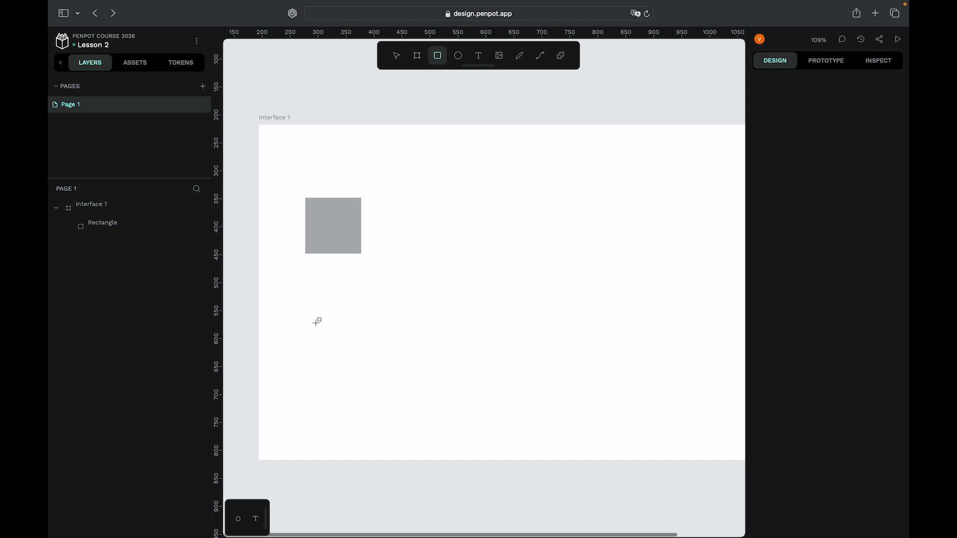
pyautogui.moveTo(308, 306); pyautogui.dragTo(448, 370)
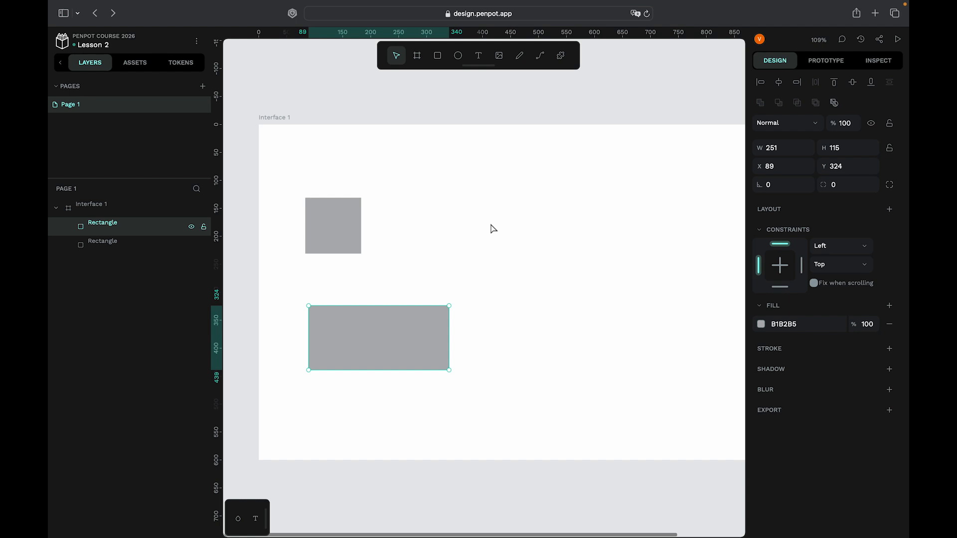
# Place a default 100 × 100 circle at about X 268, Y 103 and draw an ellipse about 136 × 70 at about X 467, Y 312
pyautogui.click(455, 59)
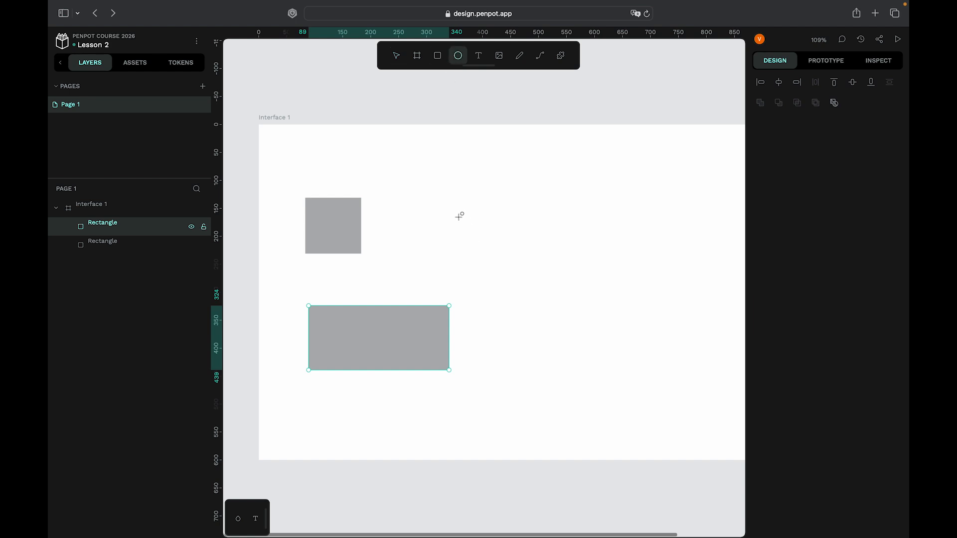
pyautogui.click(436, 210)
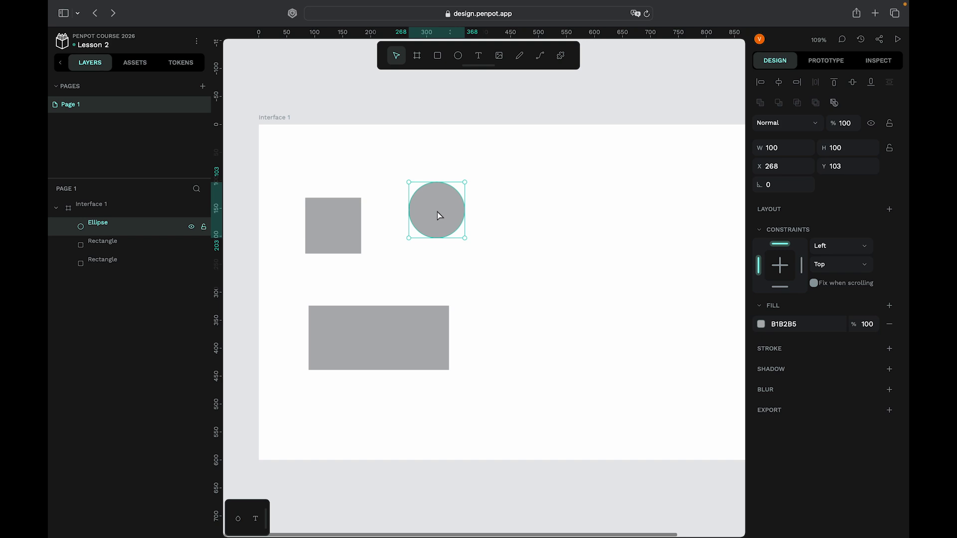
pyautogui.click(463, 61)
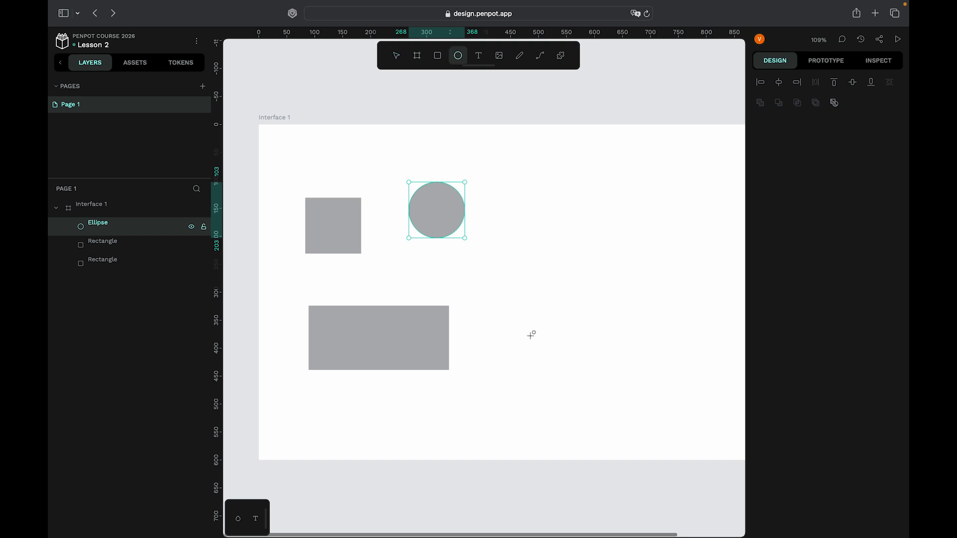
pyautogui.moveTo(519, 298)
pyautogui.mouseDown()
pyautogui.moveTo(609, 343)
pyautogui.moveTo(482, 280)
pyautogui.moveTo(597, 319)
pyautogui.moveTo(595, 341)
pyautogui.mouseUp()
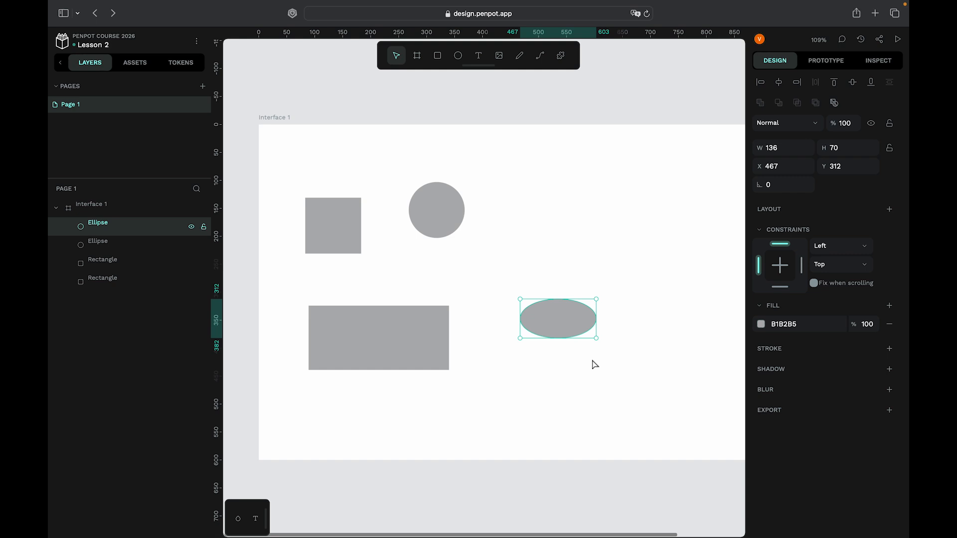
# Change the small square's fill to bright red ff1125 at 78% opacity and deselect it
pyautogui.click(358, 226)
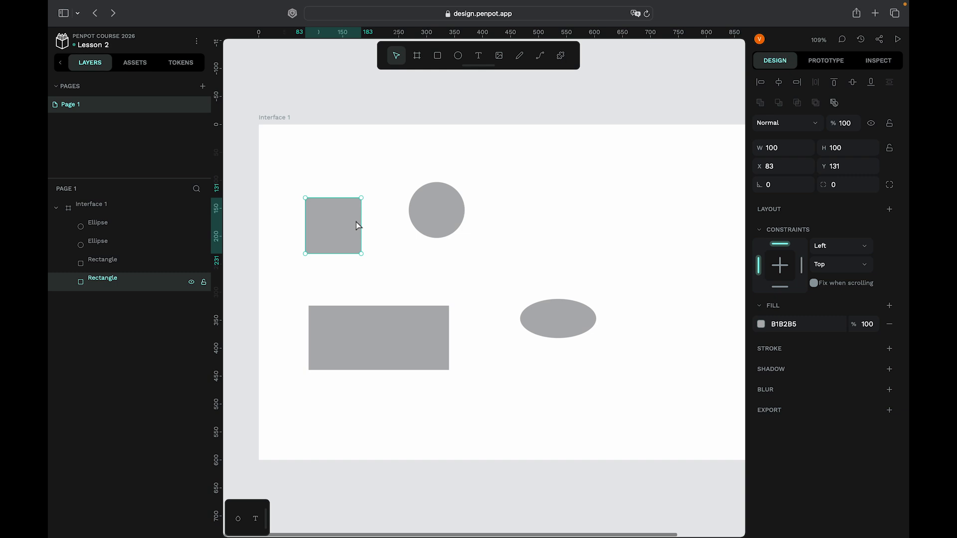
pyautogui.click(762, 326)
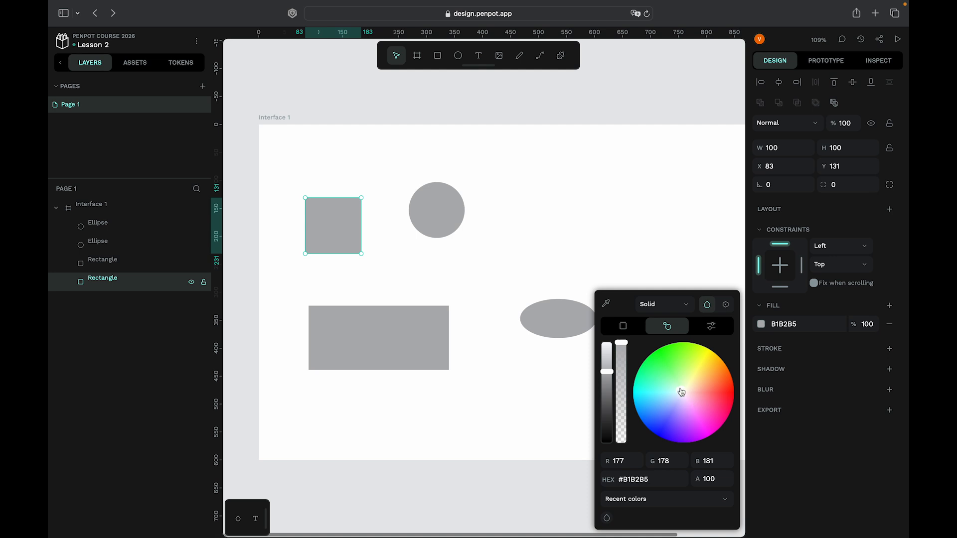
pyautogui.moveTo(714, 391); pyautogui.dragTo(731, 400)
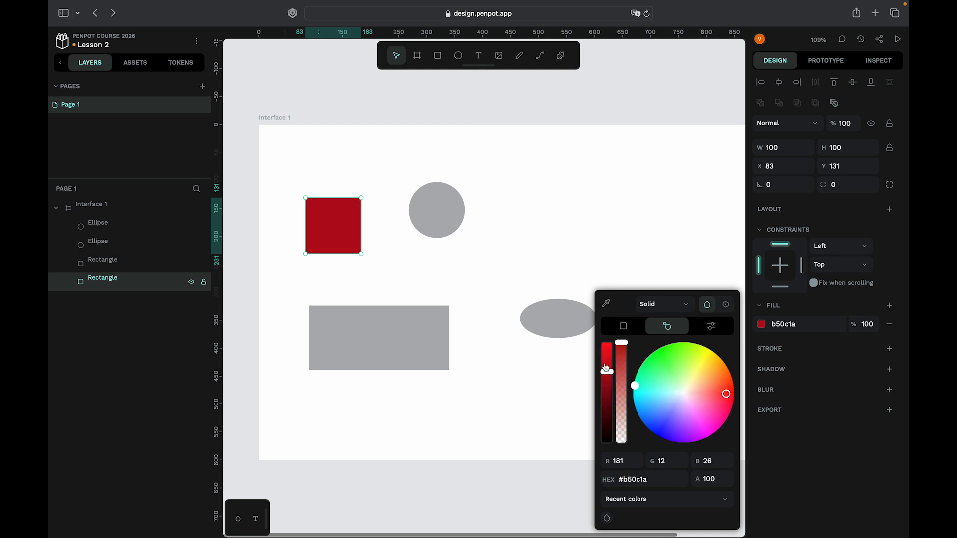
pyautogui.moveTo(607, 373)
pyautogui.mouseDown()
pyautogui.moveTo(607, 342)
pyautogui.moveTo(626, 346)
pyautogui.moveTo(623, 387)
pyautogui.moveTo(623, 367)
pyautogui.mouseUp()
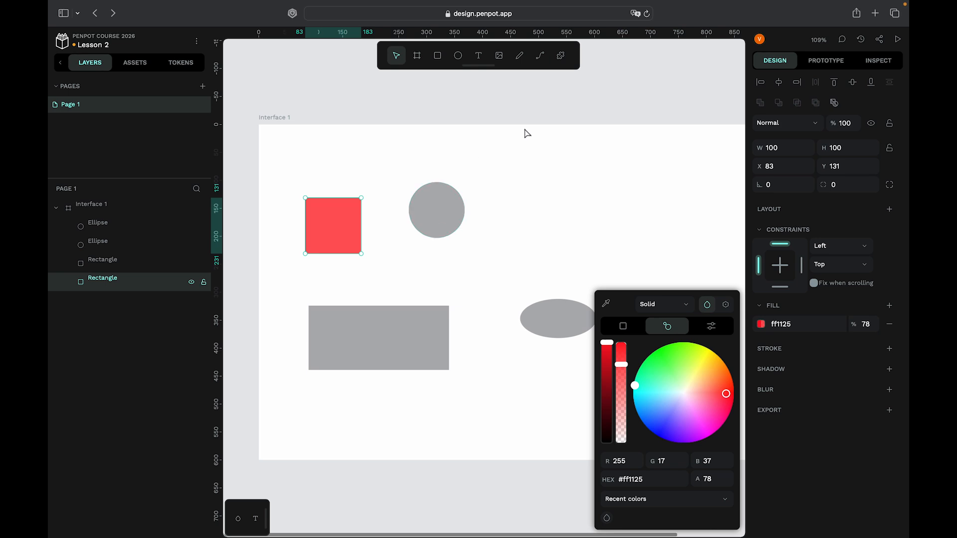
pyautogui.click(521, 191)
# Change the circle's fill to bright green 3cf326 at 69.5% opacity and deselect it
pyautogui.click(450, 196)
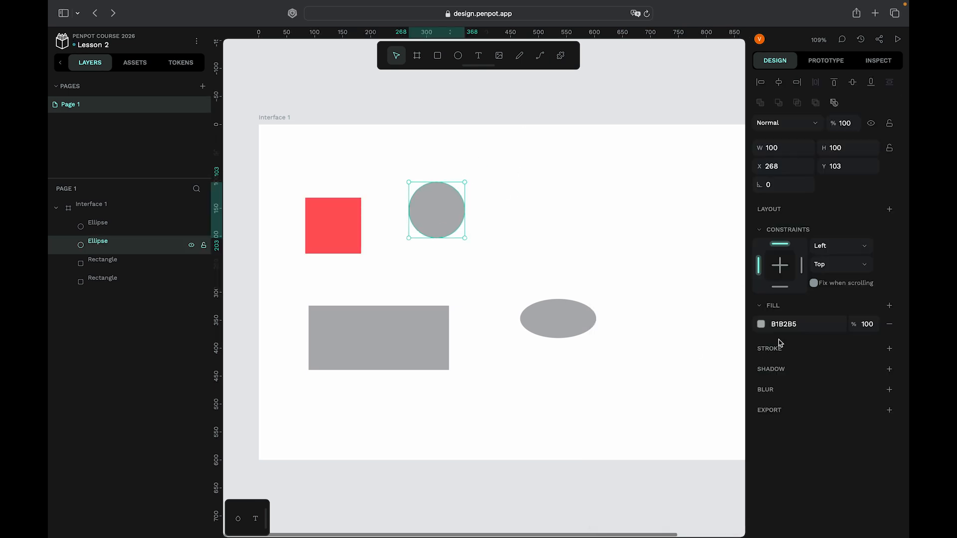
pyautogui.click(760, 328)
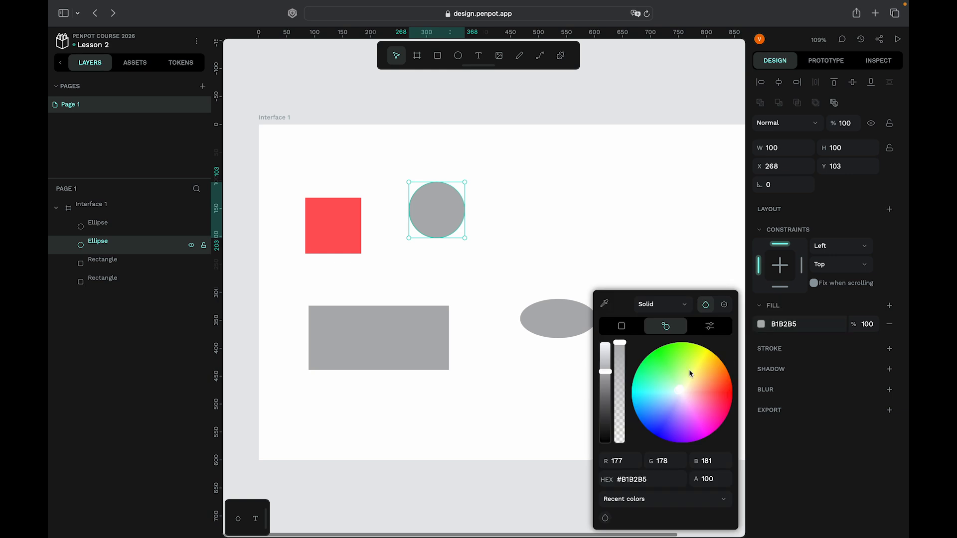
pyautogui.click(681, 359)
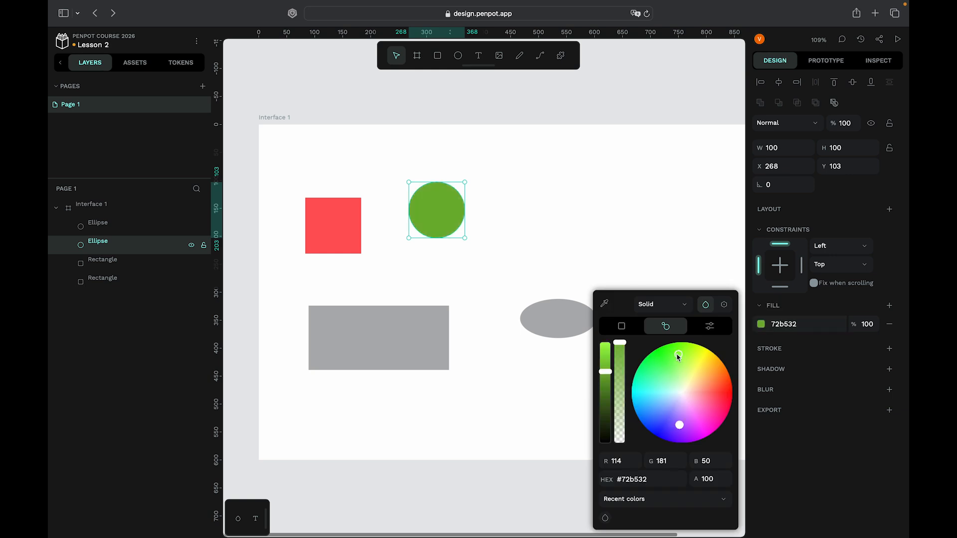
pyautogui.click(663, 353)
pyautogui.moveTo(605, 371)
pyautogui.mouseDown()
pyautogui.moveTo(605, 347)
pyautogui.moveTo(623, 376)
pyautogui.mouseUp()
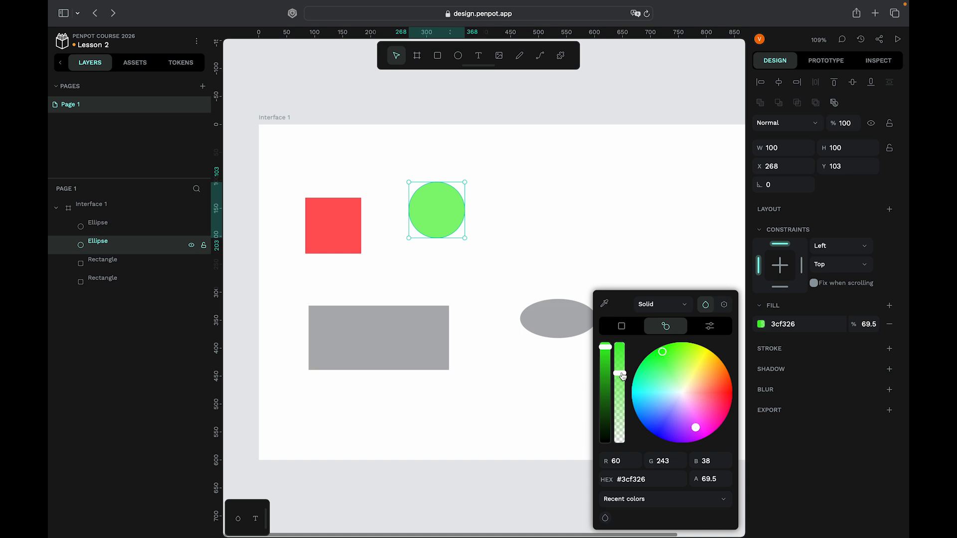
pyautogui.click(615, 232)
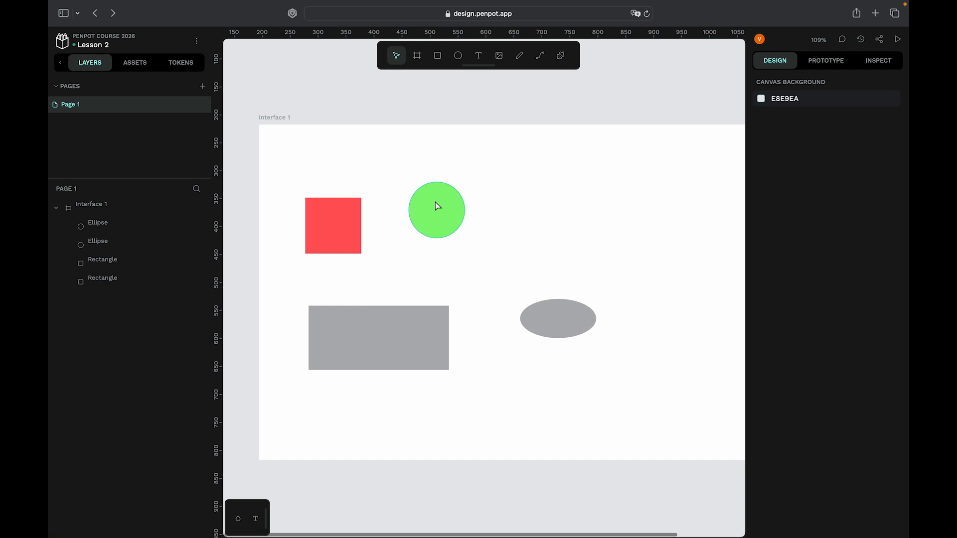
# Move the green circle to X 133, Y 131 so it overlaps half of the red square, and inspect the transparent overlap
pyautogui.moveTo(436, 207); pyautogui.dragTo(362, 225)
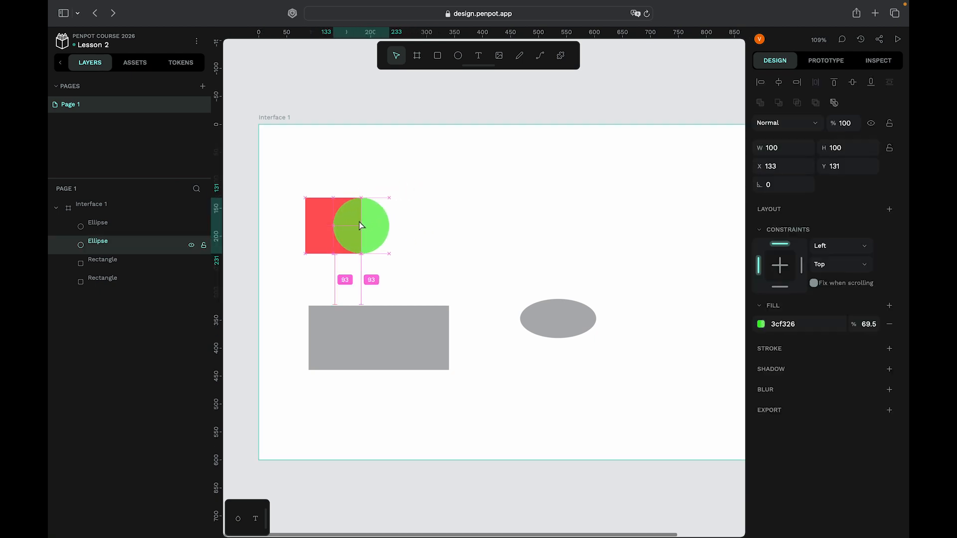
pyautogui.click(362, 226)
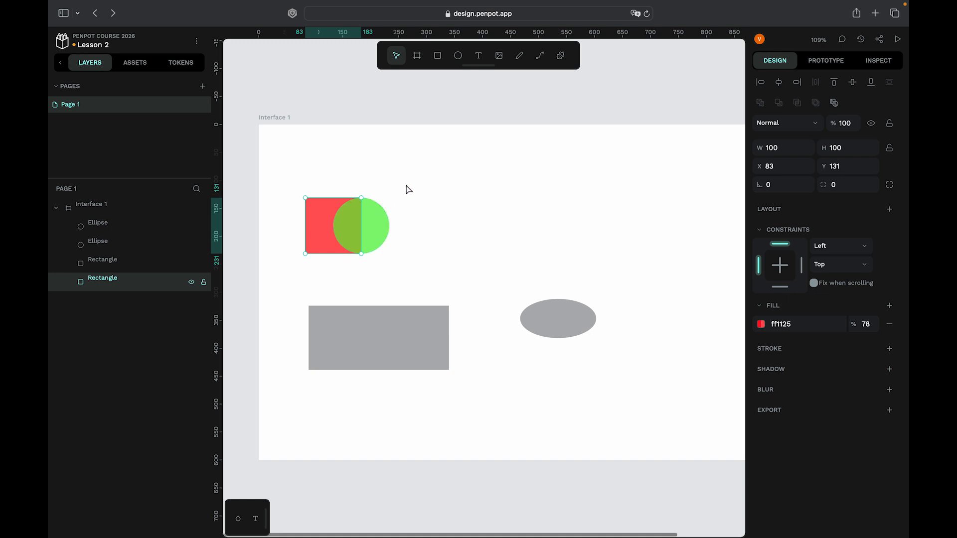
pyautogui.click(362, 179)
pyautogui.scroll(2, 361, 185)
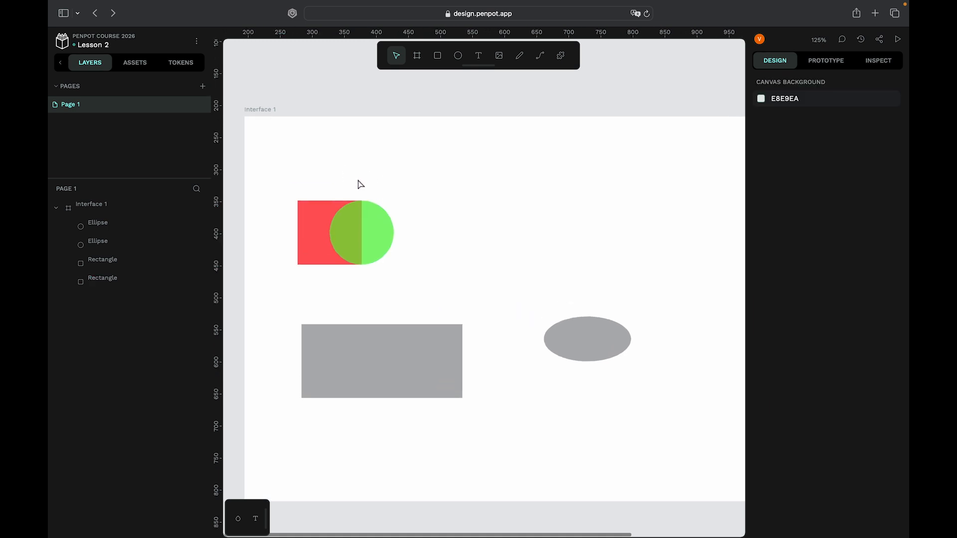
pyautogui.scroll(5, 364, 168)
pyautogui.scroll(-7, 364, 167)
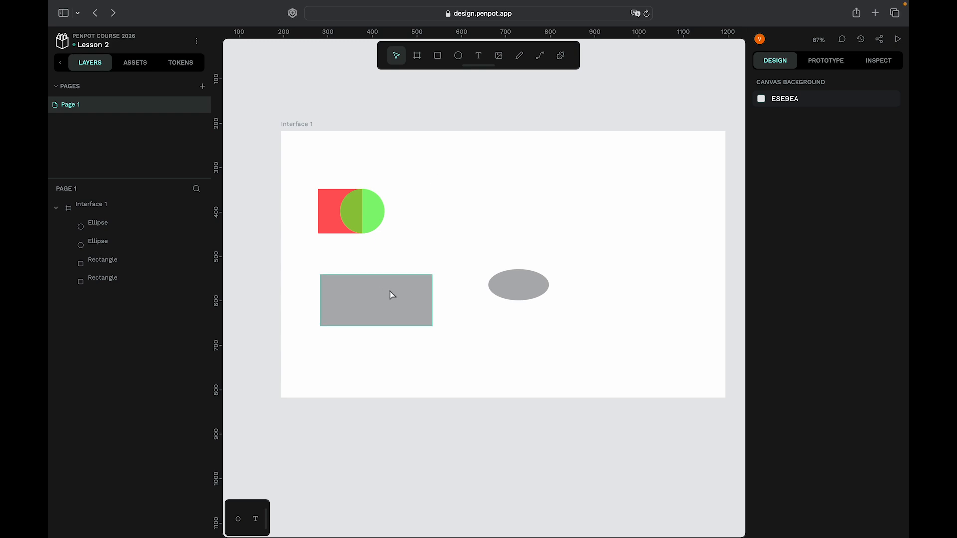
# Remove the large rectangle's fill and give it a solid inside stroke with a width of 5
pyautogui.click(397, 303)
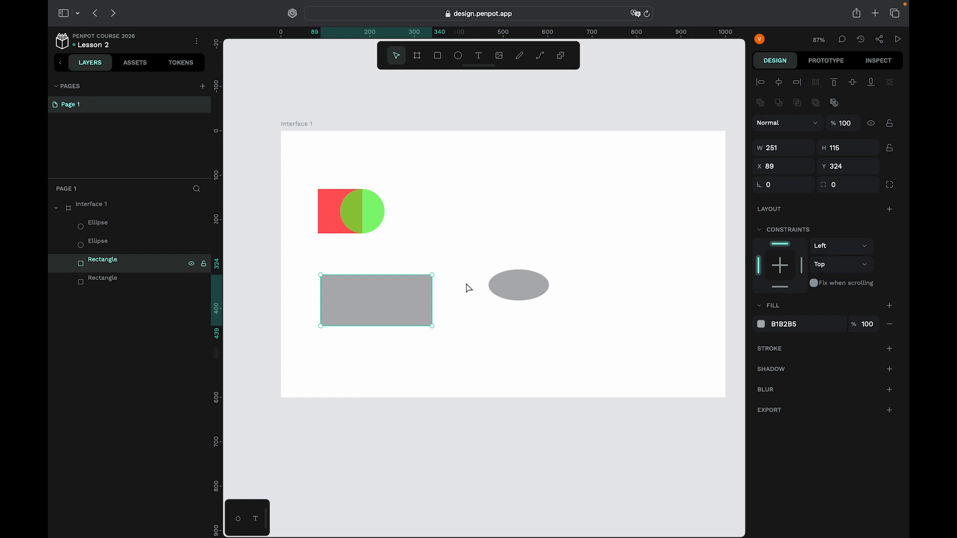
pyautogui.click(894, 329)
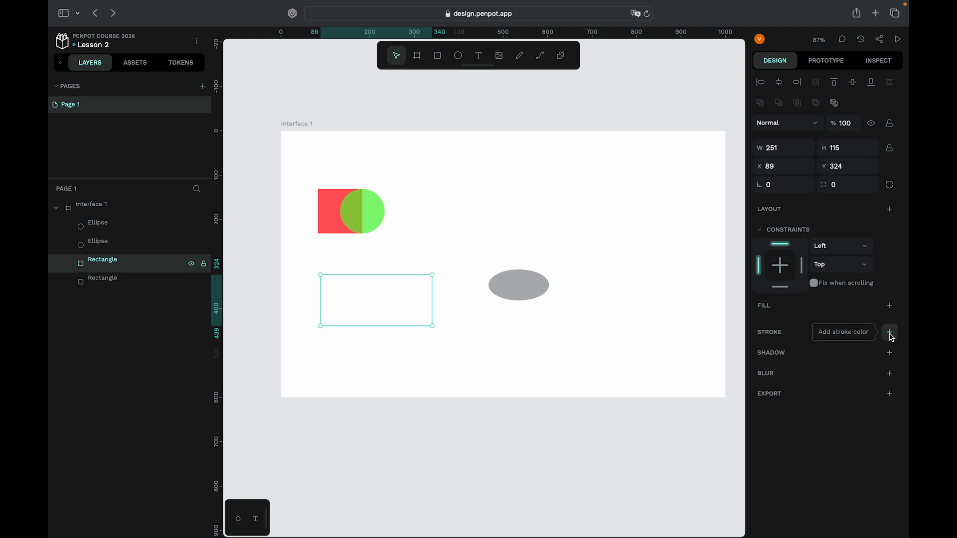
pyautogui.click(889, 333)
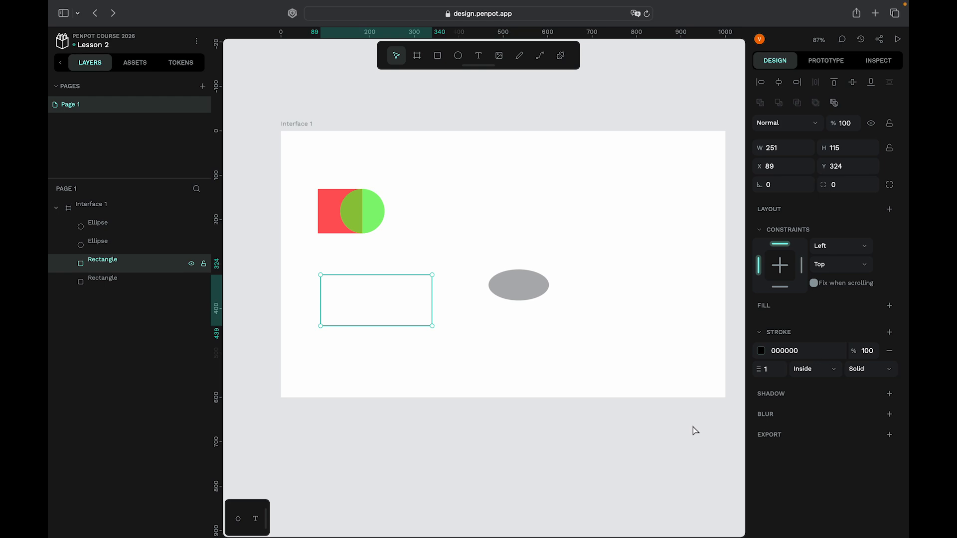
pyautogui.click(772, 369)
pyautogui.write('5')
pyautogui.press('Return')
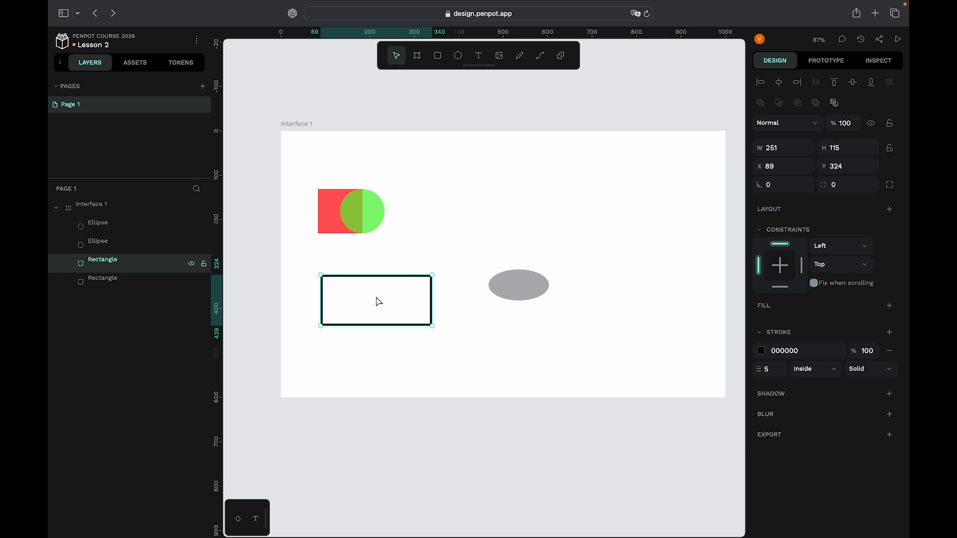
# Change the large rectangle's stroke color to light blue 8ccbff and deselect it
pyautogui.scroll(2, 378, 301)
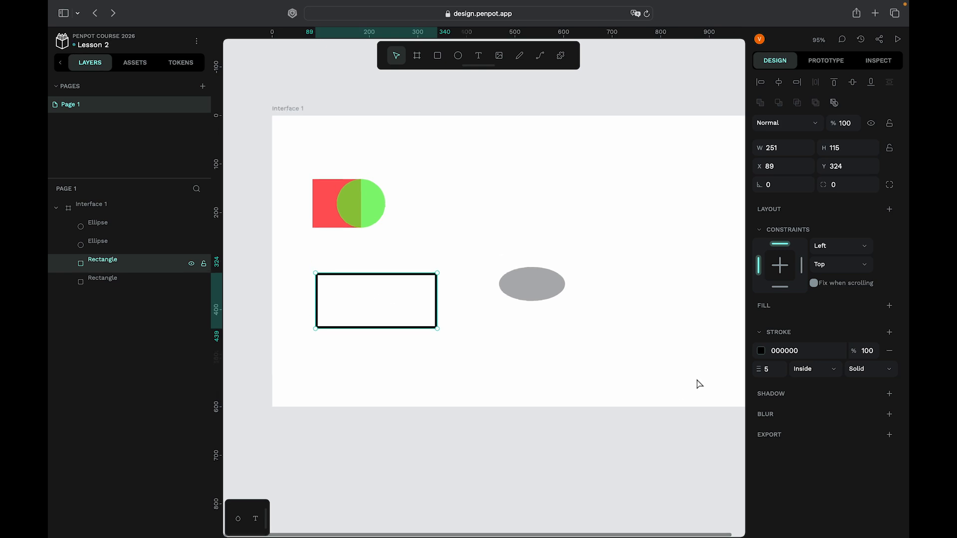
pyautogui.click(761, 352)
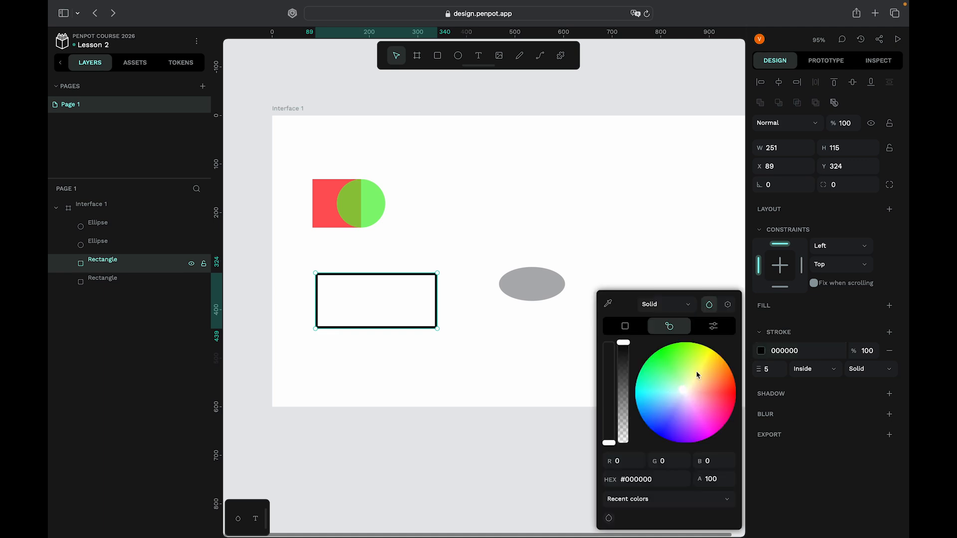
pyautogui.click(676, 420)
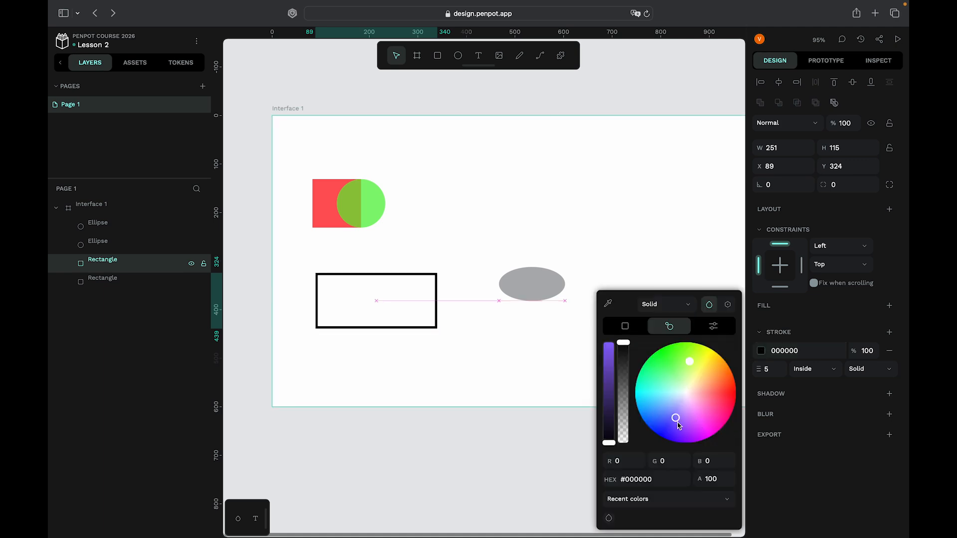
pyautogui.moveTo(677, 422); pyautogui.dragTo(666, 403)
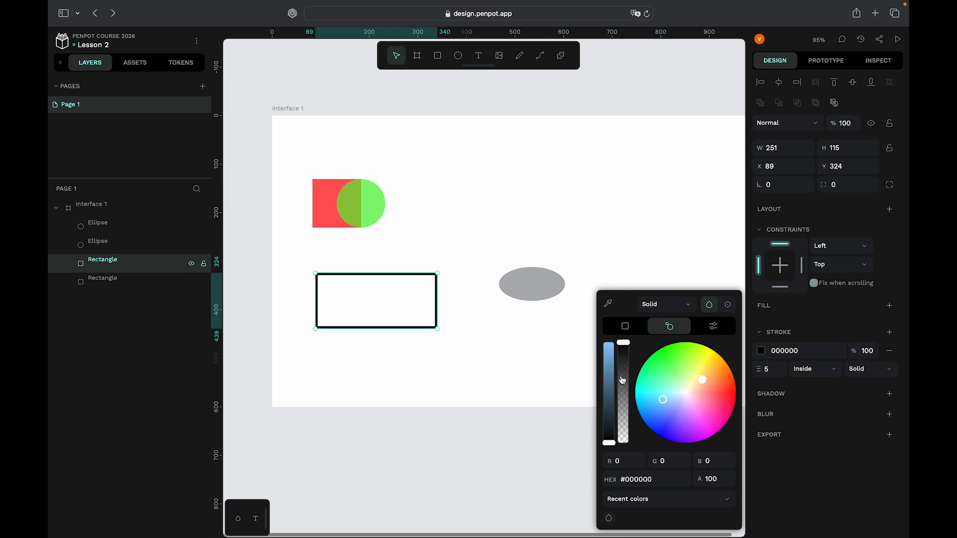
pyautogui.moveTo(609, 362)
pyautogui.mouseDown()
pyautogui.moveTo(613, 314)
pyautogui.moveTo(480, 392)
pyautogui.mouseUp()
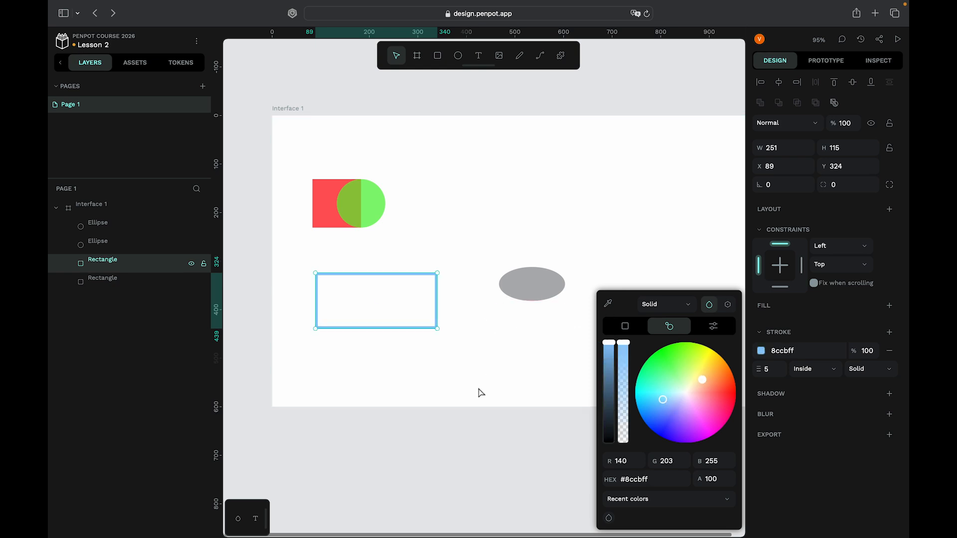
pyautogui.click(488, 388)
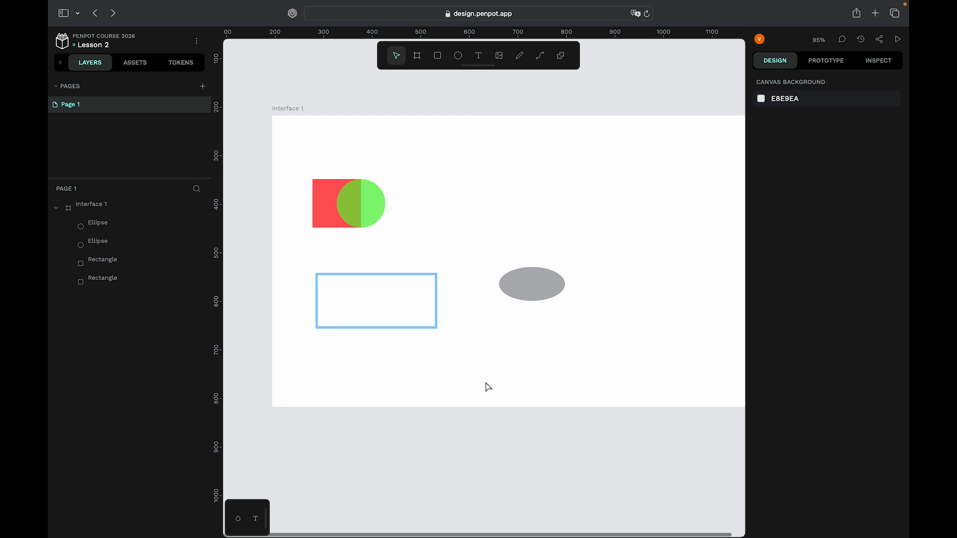
# Remove the ellipse's fill and give it an orange ff9000 stroke
pyautogui.click(536, 280)
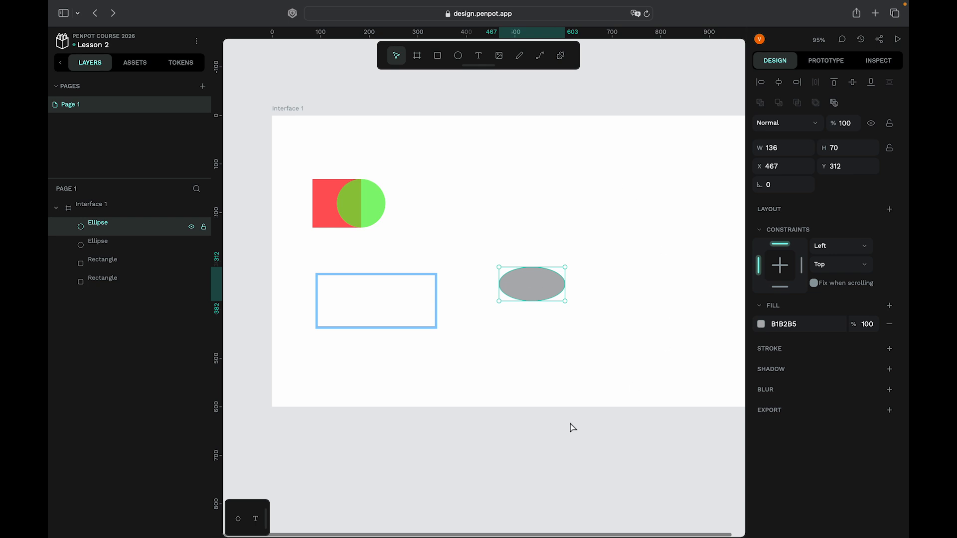
pyautogui.click(889, 325)
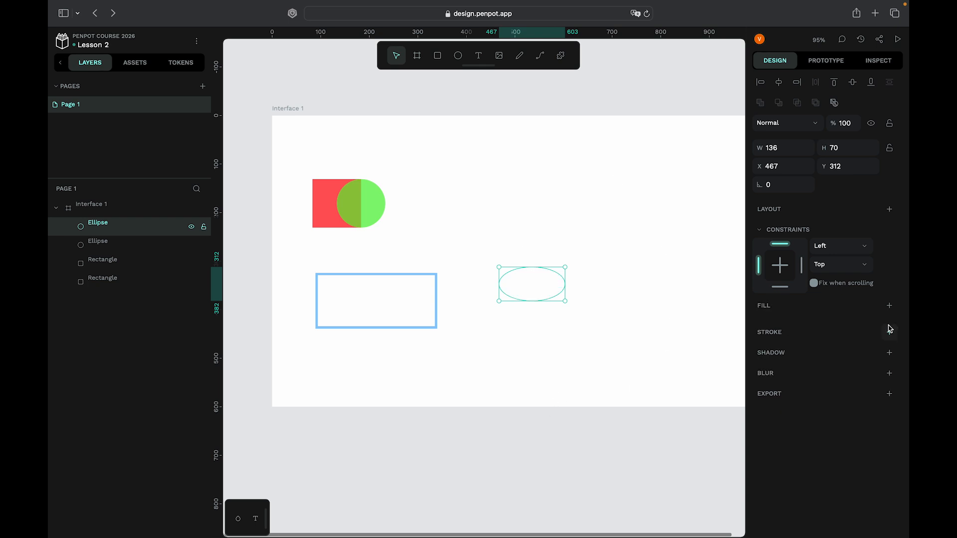
pyautogui.click(889, 332)
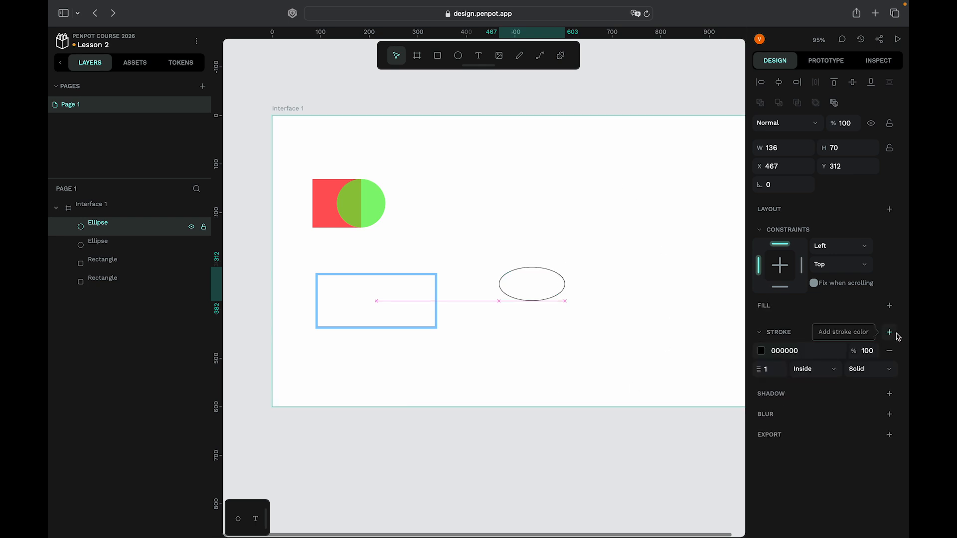
pyautogui.click(761, 352)
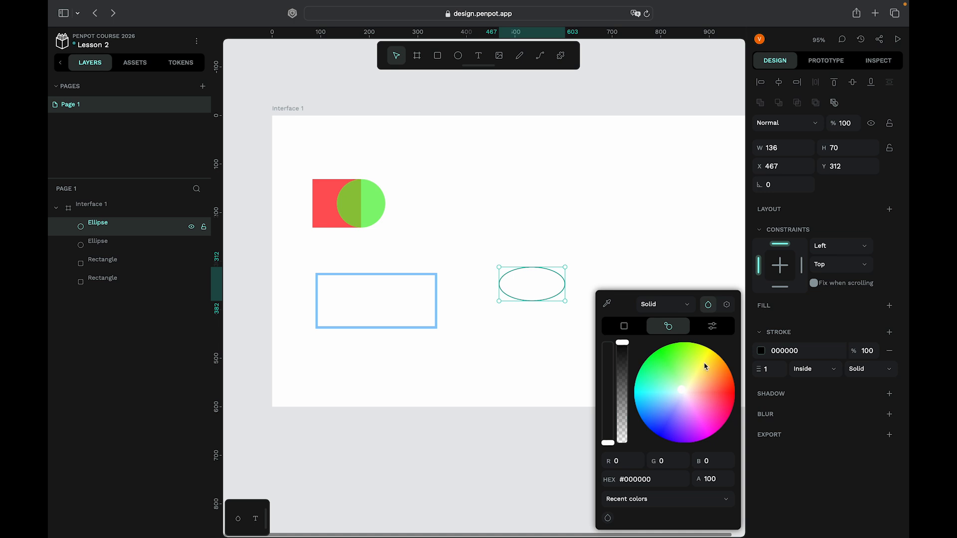
pyautogui.moveTo(704, 363); pyautogui.dragTo(722, 363)
pyautogui.moveTo(608, 362); pyautogui.dragTo(609, 296)
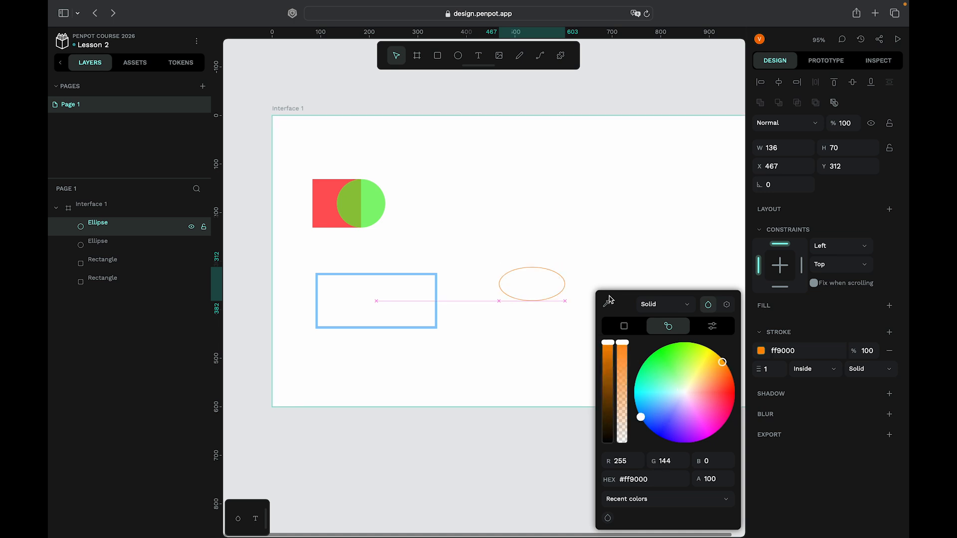
# Set the orange ellipse's stroke width to 3 and deselect it
pyautogui.click(772, 367)
pyautogui.doubleClick(772, 368)
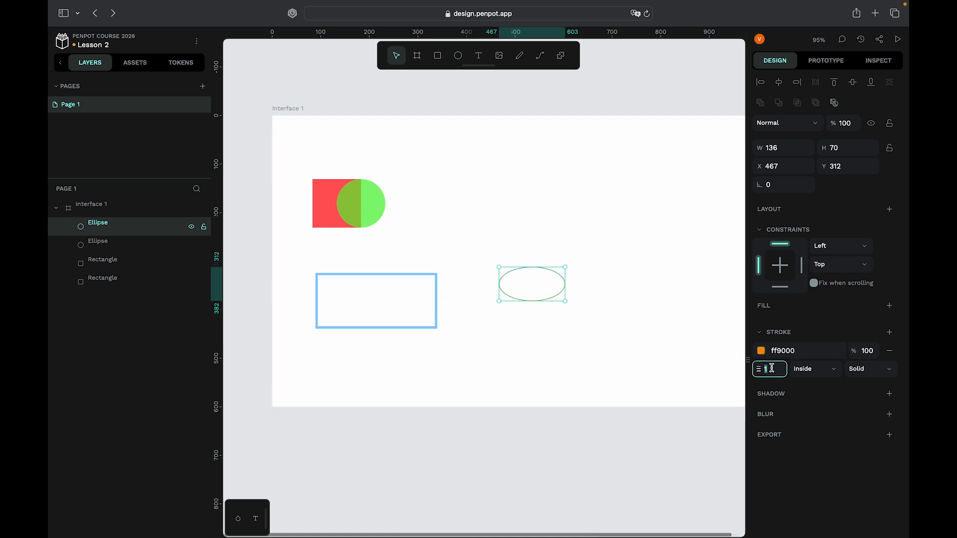
pyautogui.write('3')
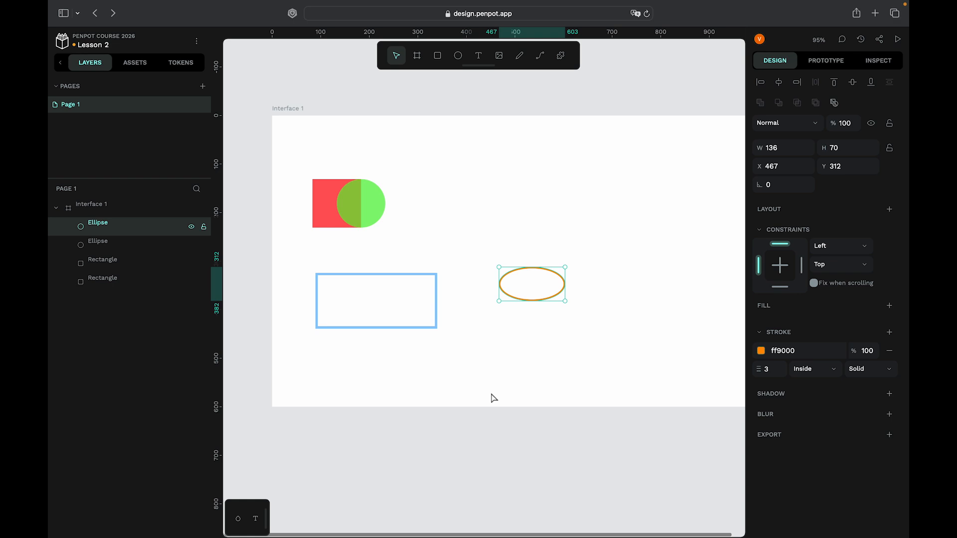
pyautogui.click(484, 370)
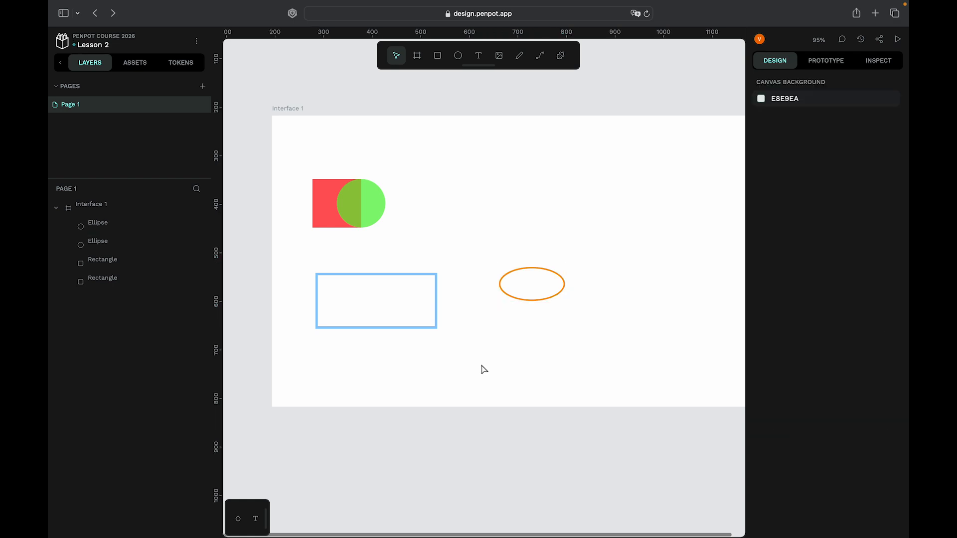
# Draw ten freehand curves with the Curve tool across the right half of the Interface 1 board, then leave the tool
pyautogui.hscroll(3, 552, 367)
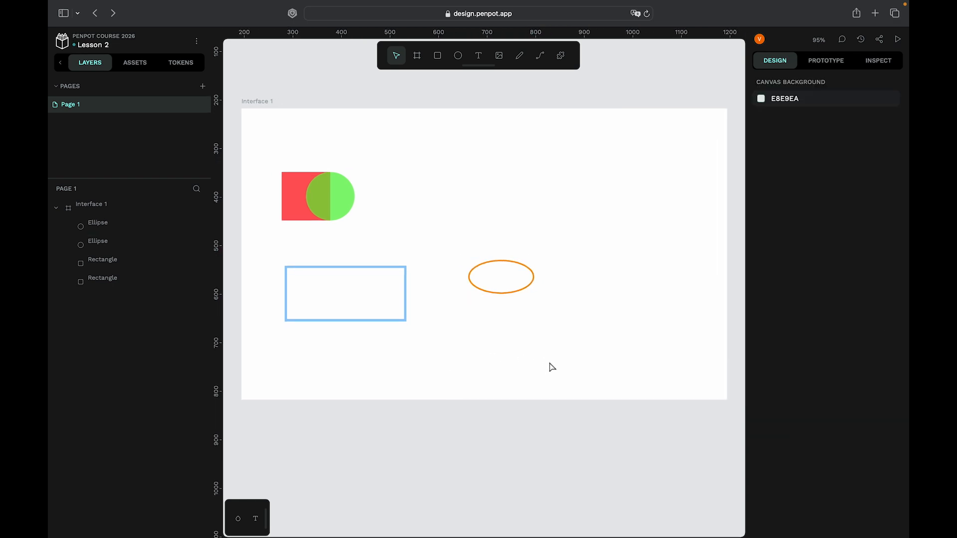
pyautogui.scroll(-2, 552, 367)
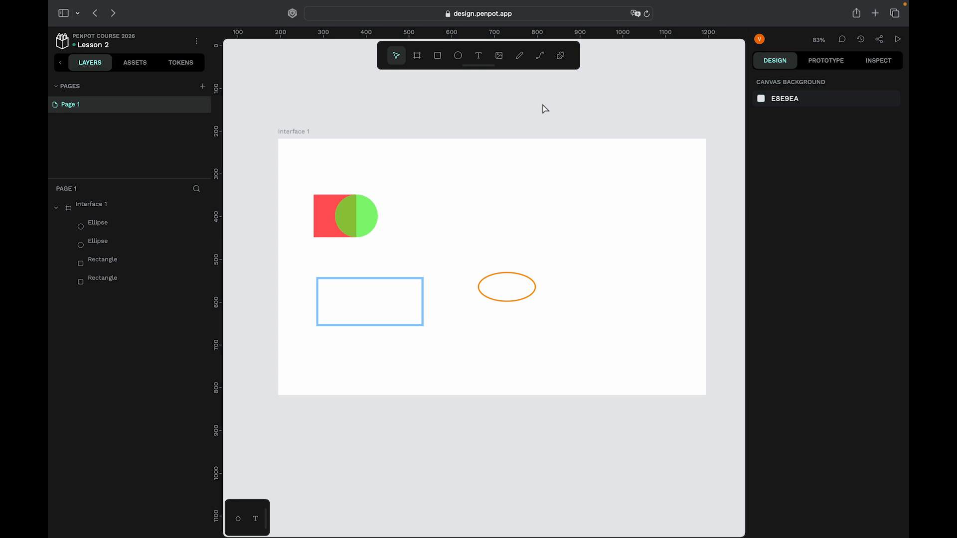
pyautogui.click(520, 57)
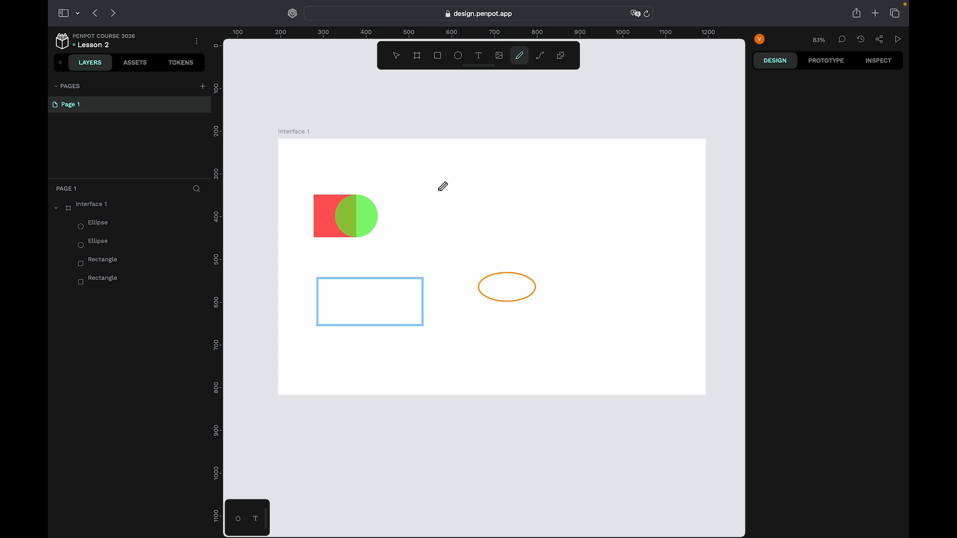
pyautogui.moveTo(445, 165)
pyautogui.mouseDown()
pyautogui.moveTo(473, 175)
pyautogui.moveTo(592, 273)
pyautogui.mouseUp()
pyautogui.moveTo(478, 232)
pyautogui.mouseDown()
pyautogui.moveTo(568, 174)
pyautogui.moveTo(715, 203)
pyautogui.mouseUp()
pyautogui.moveTo(670, 145)
pyautogui.mouseDown()
pyautogui.moveTo(638, 273)
pyautogui.moveTo(632, 327)
pyautogui.mouseUp()
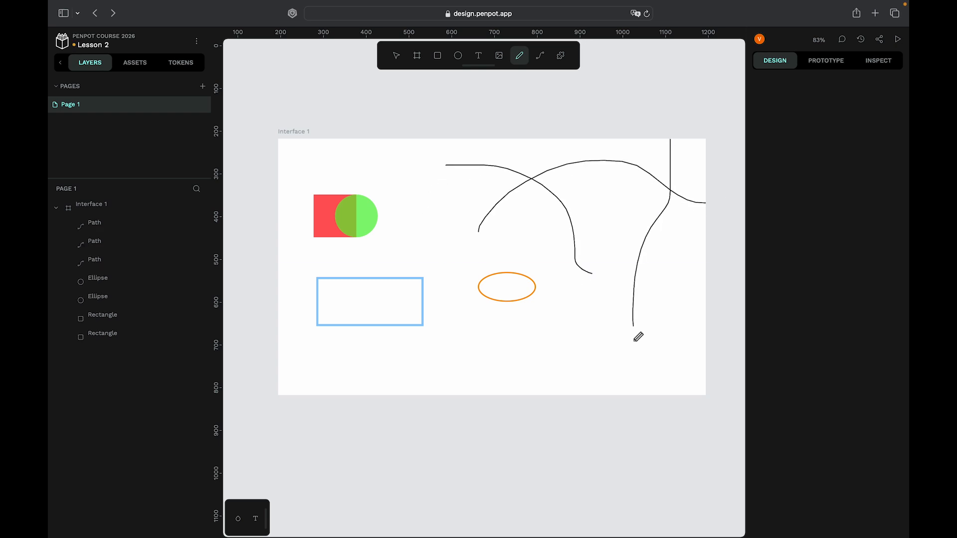
pyautogui.moveTo(441, 189); pyautogui.dragTo(613, 210)
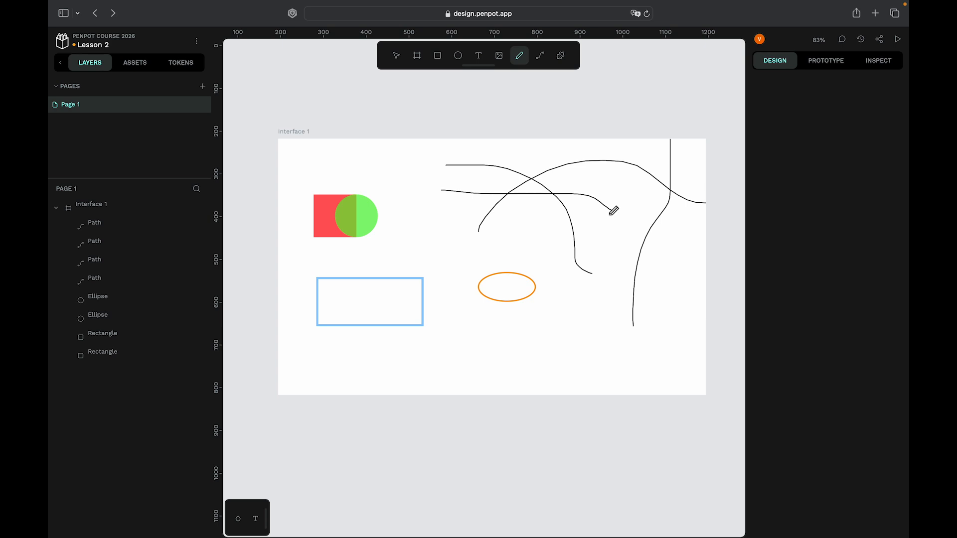
pyautogui.moveTo(572, 133); pyautogui.dragTo(598, 240)
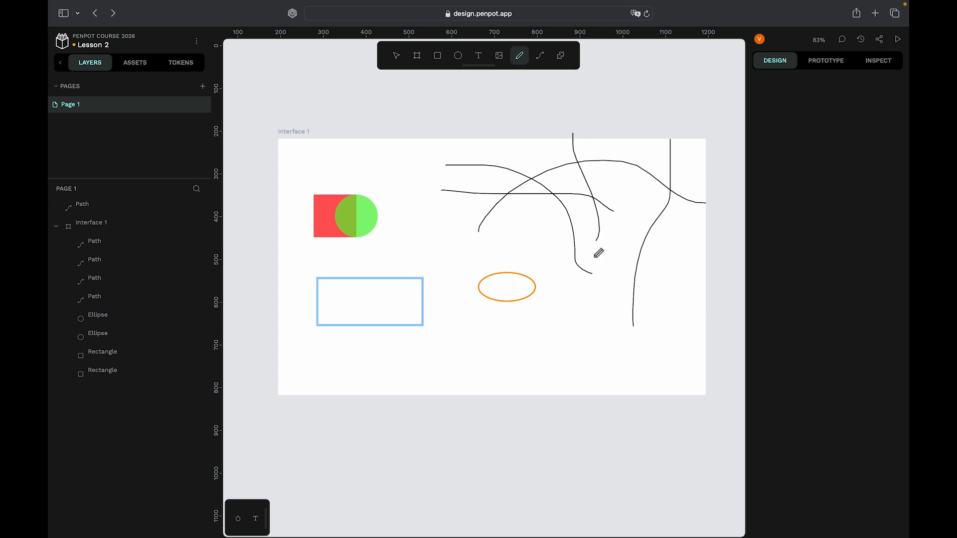
pyautogui.moveTo(471, 240); pyautogui.dragTo(613, 324)
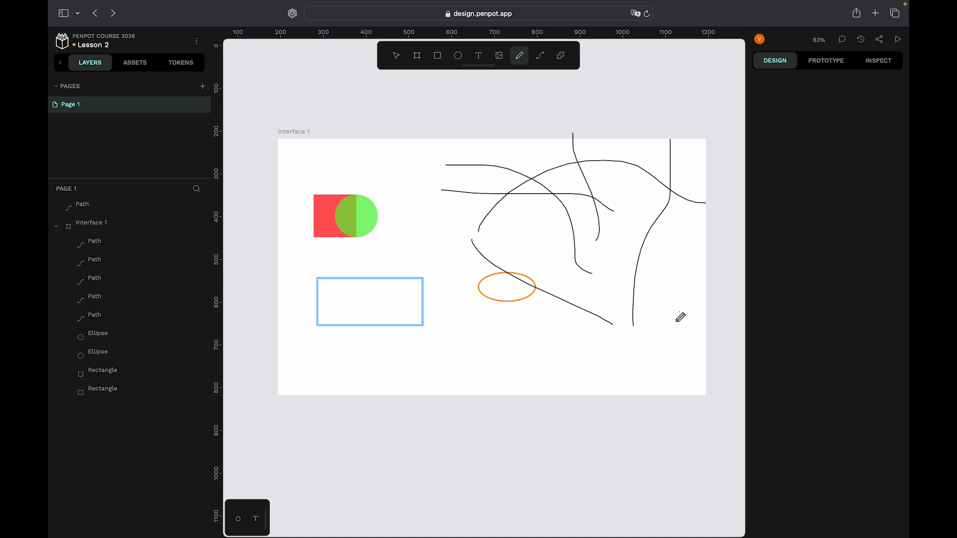
pyautogui.moveTo(680, 312); pyautogui.dragTo(578, 415)
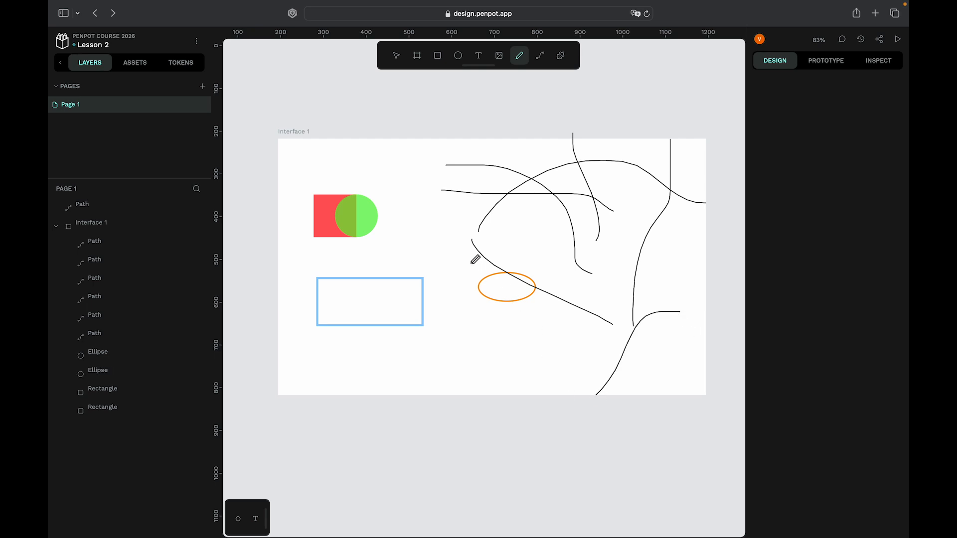
pyautogui.moveTo(454, 254); pyautogui.dragTo(588, 254)
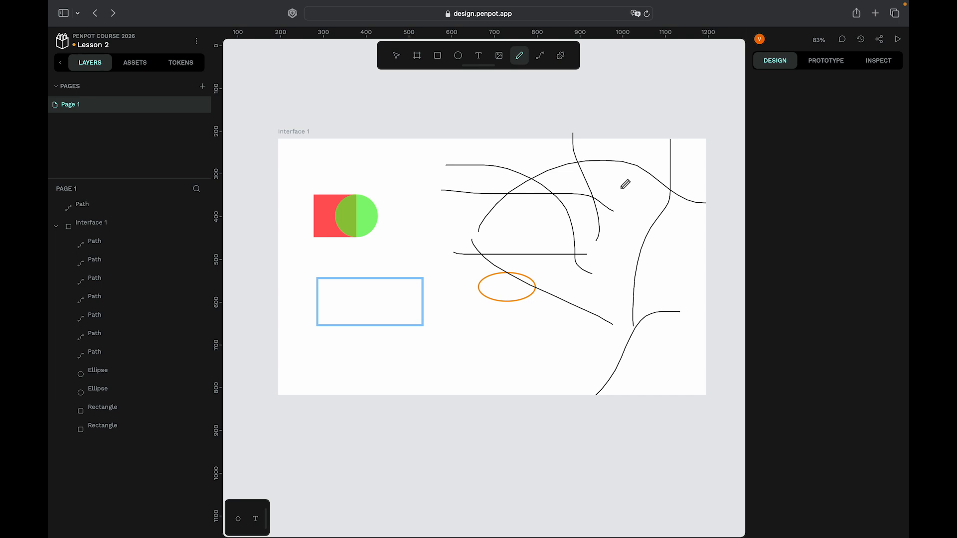
pyautogui.moveTo(637, 144); pyautogui.dragTo(579, 242)
pyautogui.moveTo(469, 297)
pyautogui.mouseDown()
pyautogui.moveTo(580, 311)
pyautogui.moveTo(625, 279)
pyautogui.mouseUp()
pyautogui.press('v')
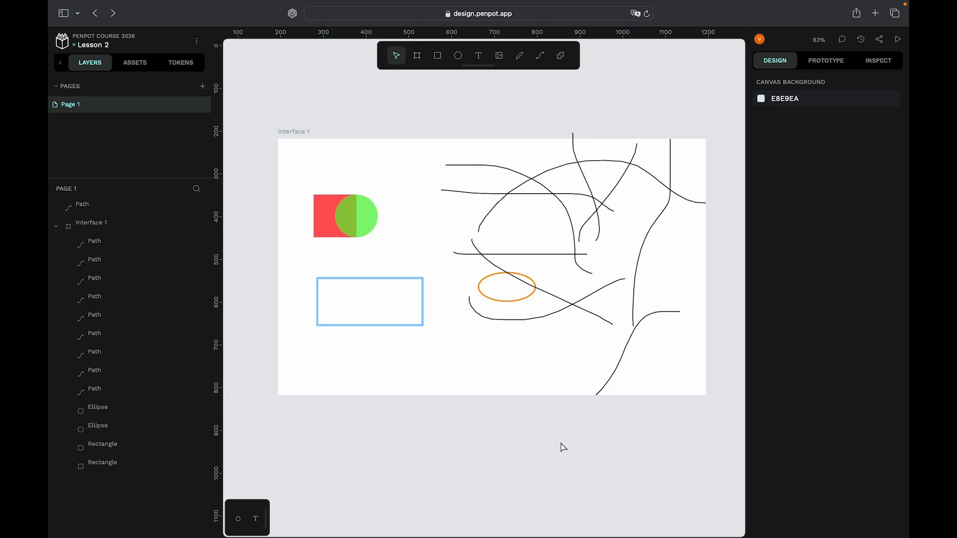
# Undo all of the freehand curves so only the rectangles and ellipses remain on the board
pyautogui.press('super+z')
pyautogui.press('super+z')
pyautogui.press('super+z')
pyautogui.press('super+z')
pyautogui.press('super+z')
pyautogui.press('super+z')
pyautogui.press('super+z')
pyautogui.press('super+z')
pyautogui.press('super+z')
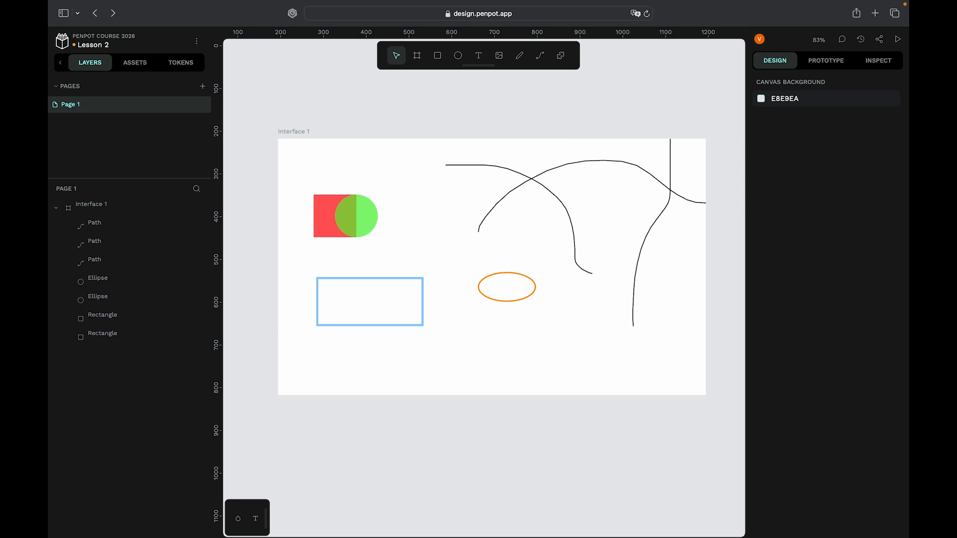
pyautogui.press('super+z')
# Draw a closed eight-node straight-sided path, about 520 by 504, on the right half of the board with the Path tool
pyautogui.press('p')
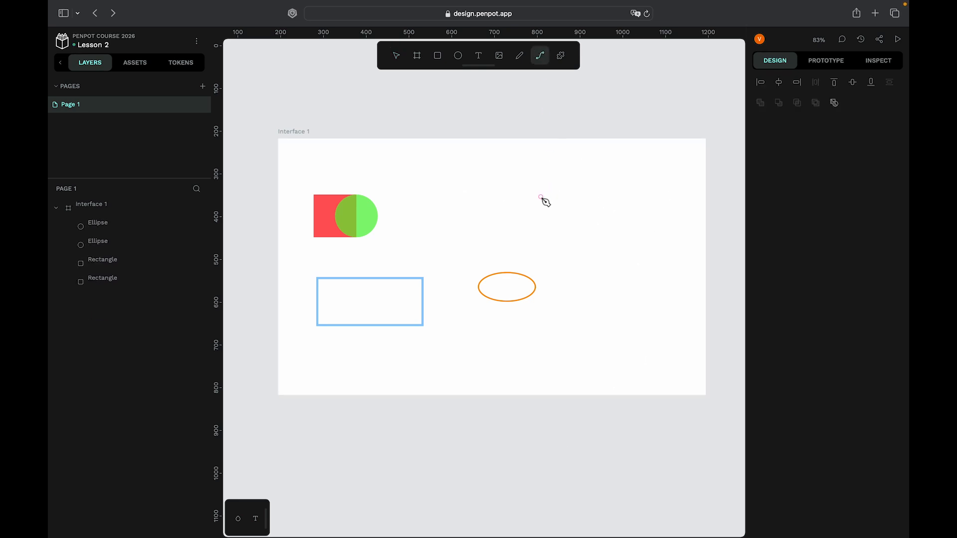
pyautogui.click(459, 199)
pyautogui.click(587, 177)
pyautogui.click(611, 225)
pyautogui.click(529, 226)
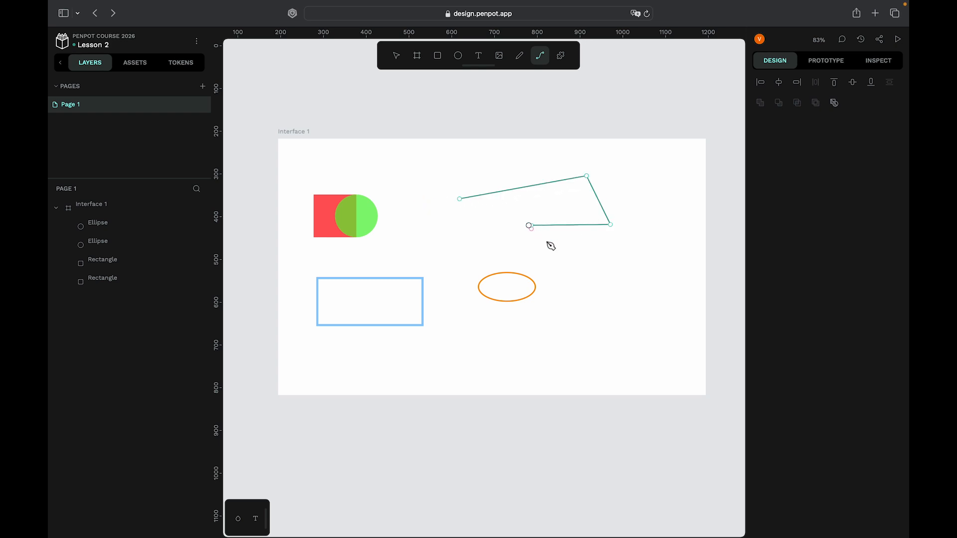
pyautogui.click(611, 301)
pyautogui.click(682, 239)
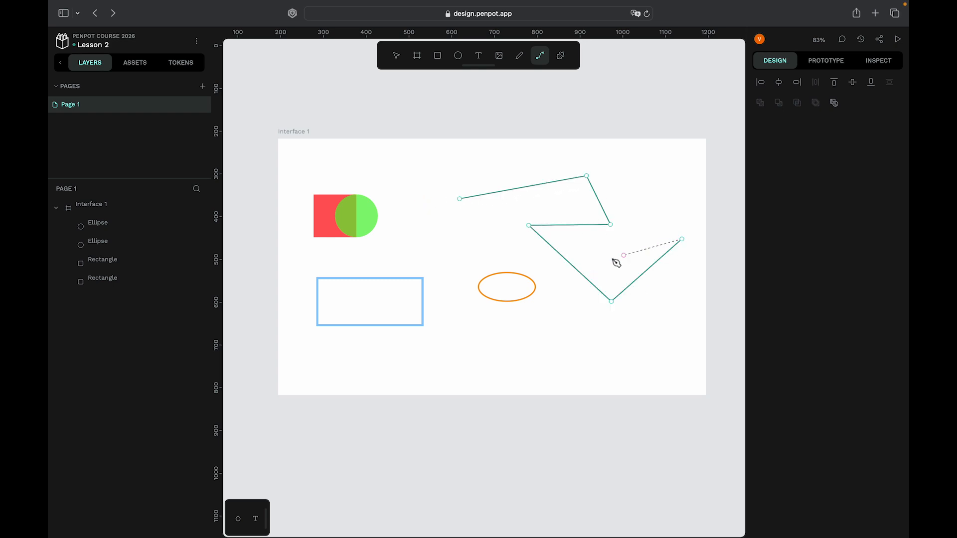
pyautogui.click(524, 261)
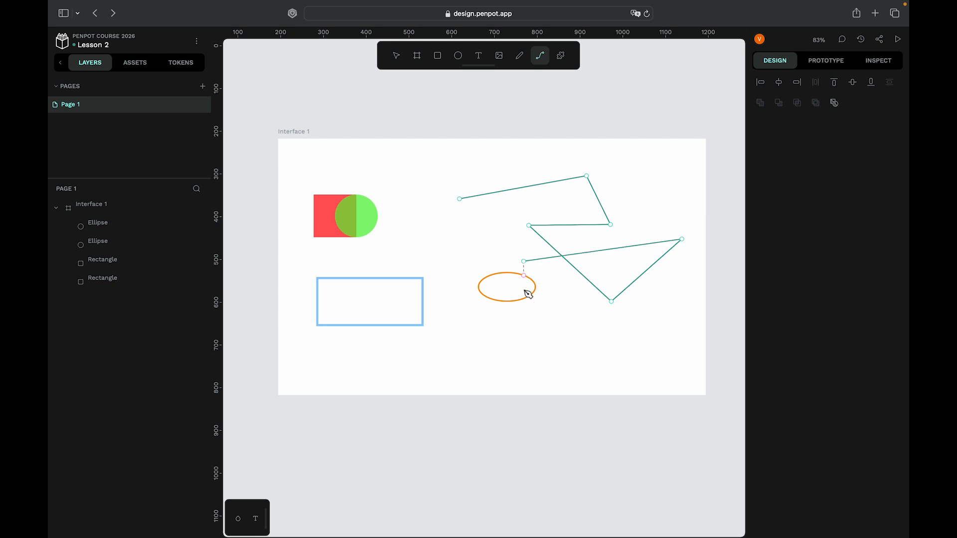
pyautogui.click(510, 392)
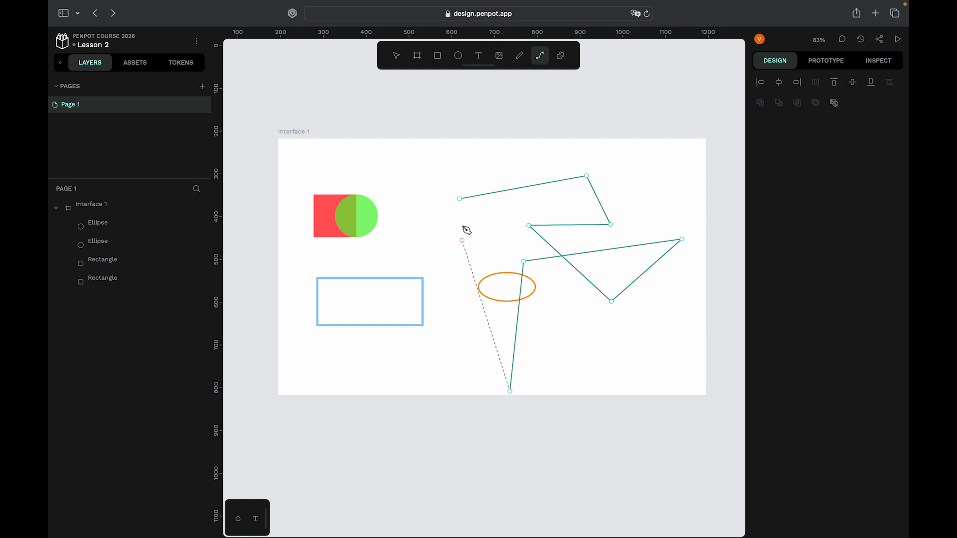
pyautogui.click(460, 199)
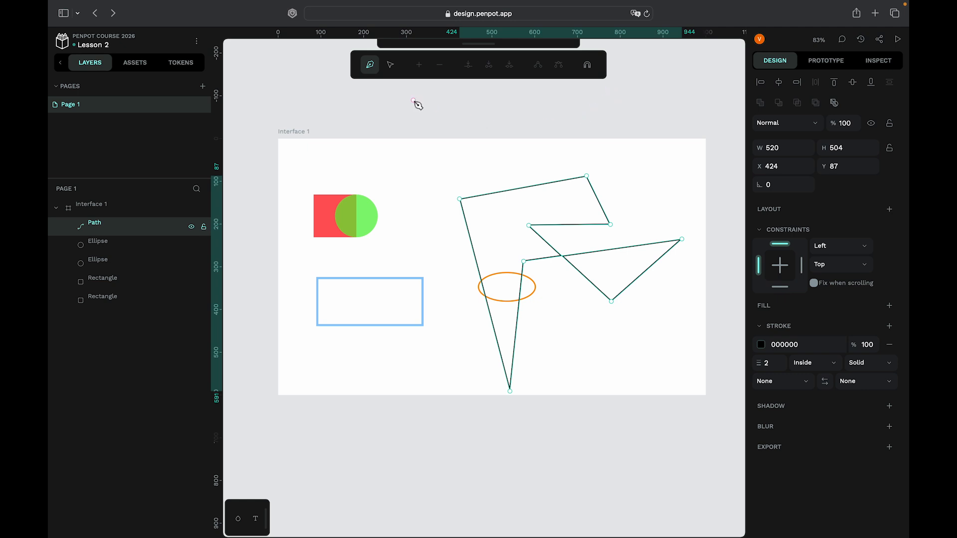
# Move the path's three upper nodes to reshape it to about 629 by 536 at X 315, Y 55
pyautogui.click(391, 73)
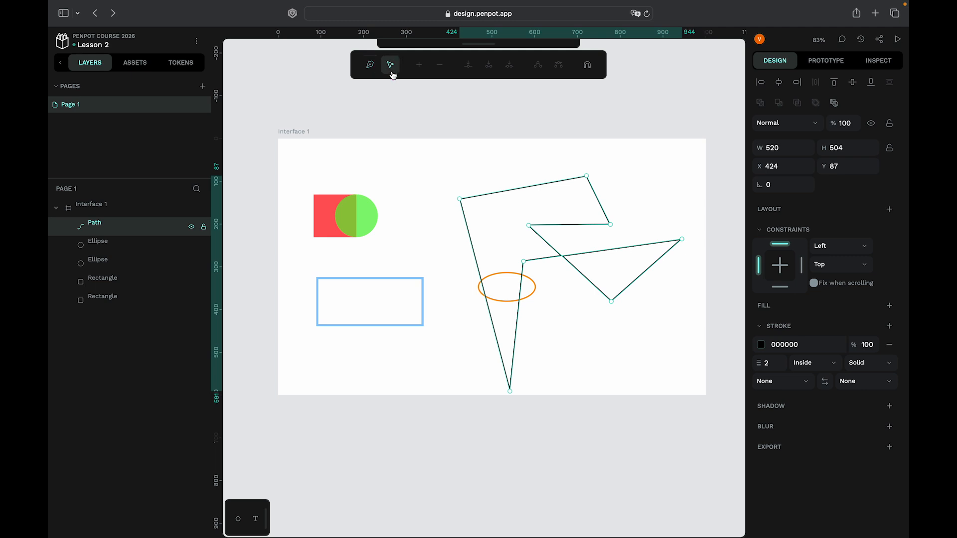
pyautogui.click(460, 199)
pyautogui.moveTo(460, 200); pyautogui.dragTo(413, 180)
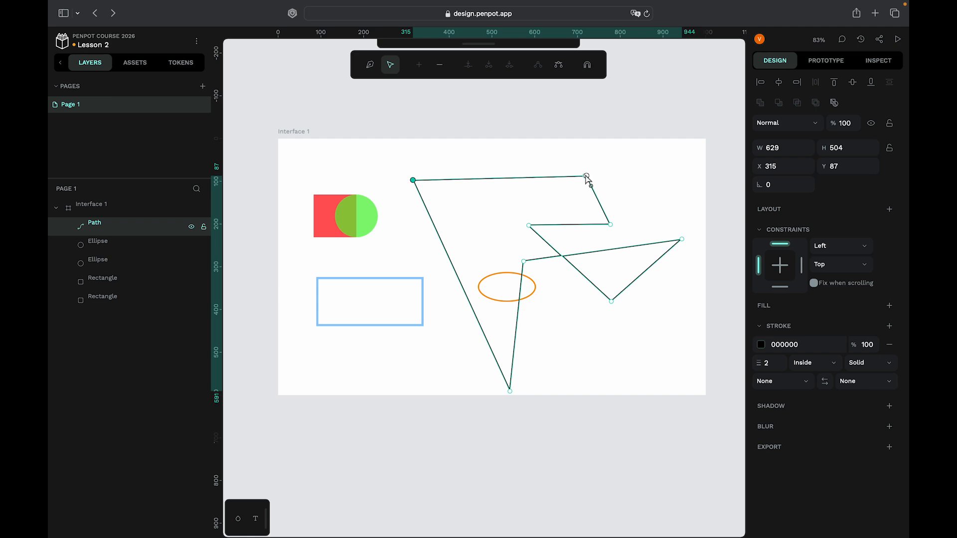
pyautogui.moveTo(586, 176); pyautogui.dragTo(495, 169)
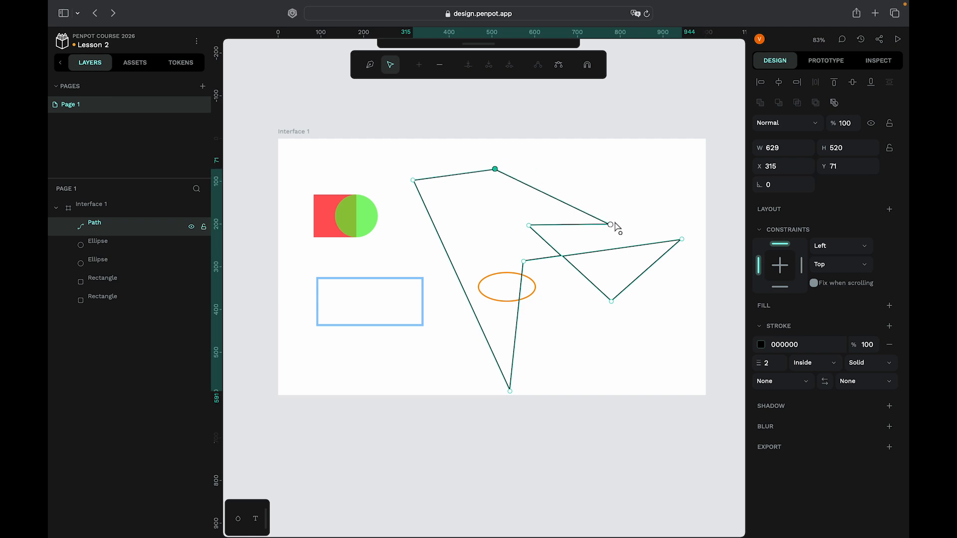
pyautogui.moveTo(612, 224); pyautogui.dragTo(650, 199)
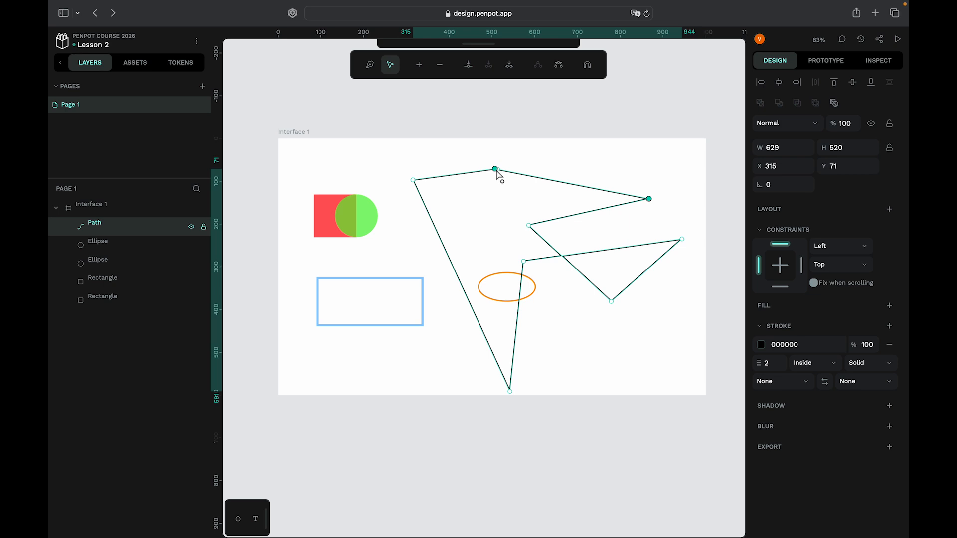
pyautogui.moveTo(495, 170)
pyautogui.mouseDown()
pyautogui.moveTo(487, 146)
pyautogui.moveTo(343, 196)
pyautogui.moveTo(392, 161)
pyautogui.moveTo(513, 191)
pyautogui.moveTo(503, 168)
pyautogui.moveTo(356, 184)
pyautogui.moveTo(495, 223)
pyautogui.moveTo(409, 140)
pyautogui.moveTo(323, 204)
pyautogui.moveTo(521, 208)
pyautogui.moveTo(538, 183)
pyautogui.moveTo(461, 166)
pyautogui.moveTo(501, 170)
pyautogui.mouseUp()
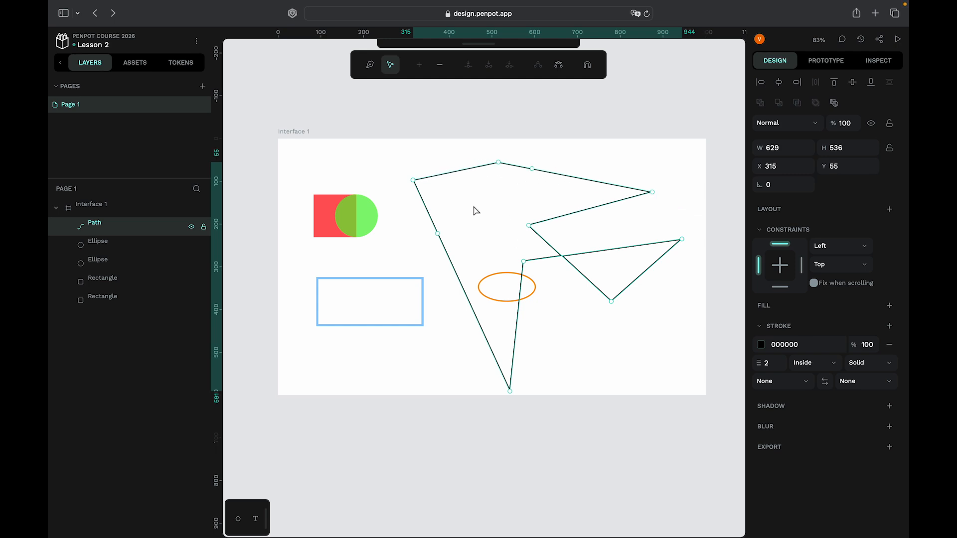
# Add extra nodes along the path's top, upper-right, inner and left-hand segments
pyautogui.click(460, 171)
pyautogui.click(590, 180)
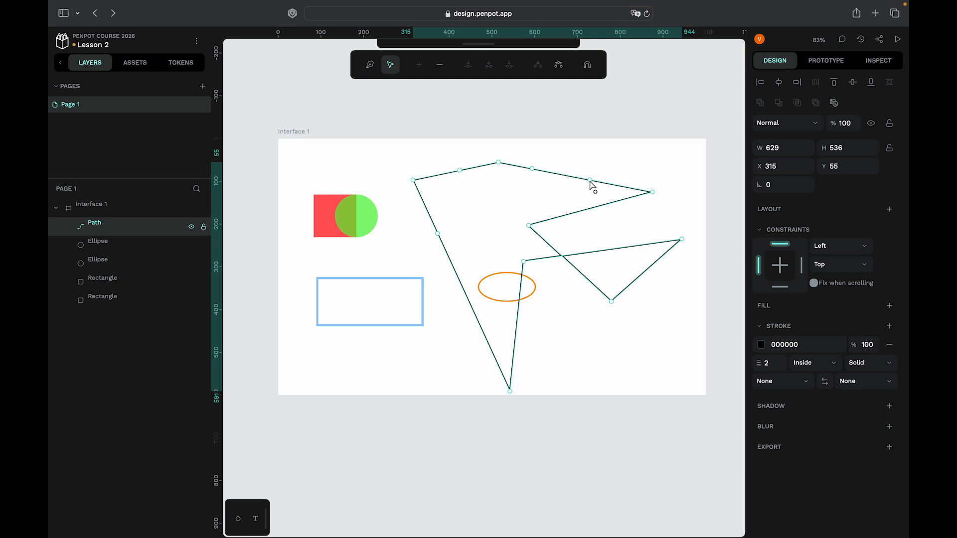
pyautogui.click(625, 199)
pyautogui.click(567, 214)
pyautogui.click(549, 245)
pyautogui.click(451, 262)
pyautogui.click(451, 263)
# Delete the extra nodes along the path's top edge and its upper inner segment
pyautogui.click(568, 215)
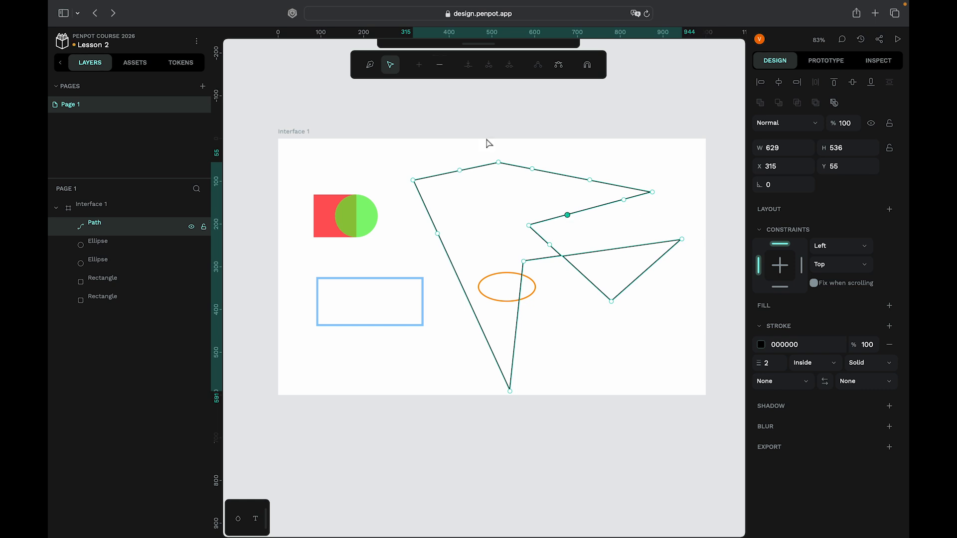
pyautogui.click(443, 65)
pyautogui.press('Delete')
pyautogui.click(531, 170)
pyautogui.press('Delete')
pyautogui.click(459, 170)
# Merge the path's upper-left corner node with its top node, and undo the merge
pyautogui.click(413, 180)
pyautogui.keyDown('shift'); pyautogui.click(499, 162); pyautogui.keyUp('shift')
pyautogui.click(468, 65)
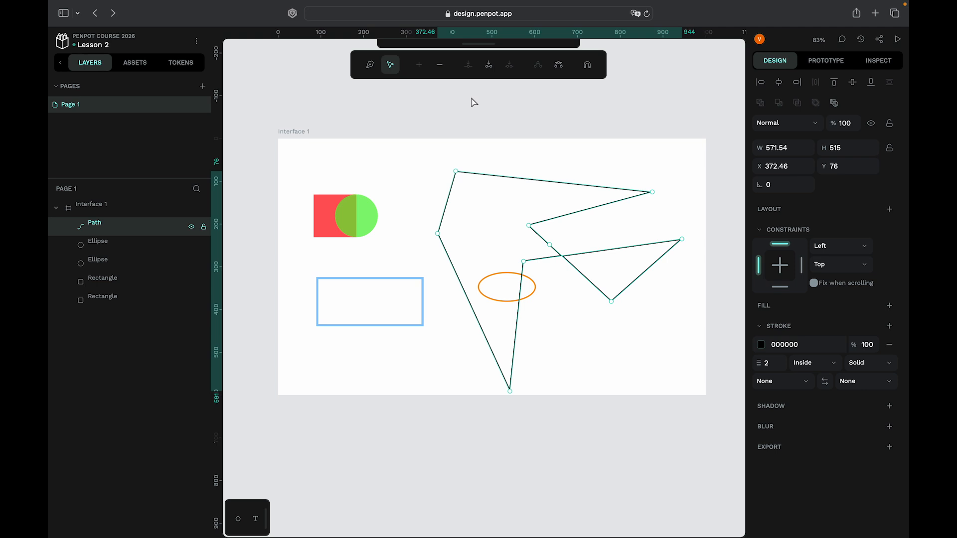
pyautogui.press('super+z')
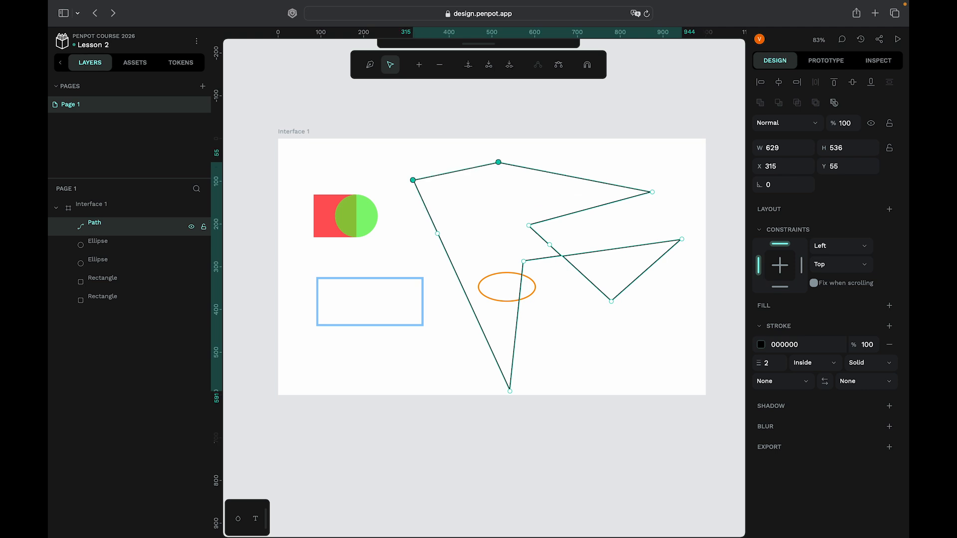
# Try the join and separate operations on the two selected upper nodes, ending with them joined
pyautogui.click(491, 70)
pyautogui.click(509, 65)
pyautogui.press('j')
# Select the nodes around the whole path and convert them from corners to curves
pyautogui.click(413, 181)
pyautogui.keyDown('shift'); pyautogui.click(499, 162); pyautogui.keyUp('shift')
pyautogui.keyDown('shift'); pyautogui.click(653, 193); pyautogui.keyUp('shift')
pyautogui.keyDown('shift'); pyautogui.click(529, 226); pyautogui.keyUp('shift')
pyautogui.keyDown('shift'); pyautogui.click(550, 245); pyautogui.keyUp('shift')
pyautogui.keyDown('shift'); pyautogui.click(683, 241); pyautogui.keyUp('shift')
pyautogui.keyDown('shift'); pyautogui.click(611, 301); pyautogui.keyUp('shift')
pyautogui.keyDown('shift'); pyautogui.click(523, 261); pyautogui.keyUp('shift')
pyautogui.keyDown('shift'); pyautogui.click(510, 392); pyautogui.keyUp('shift')
pyautogui.click(559, 65)
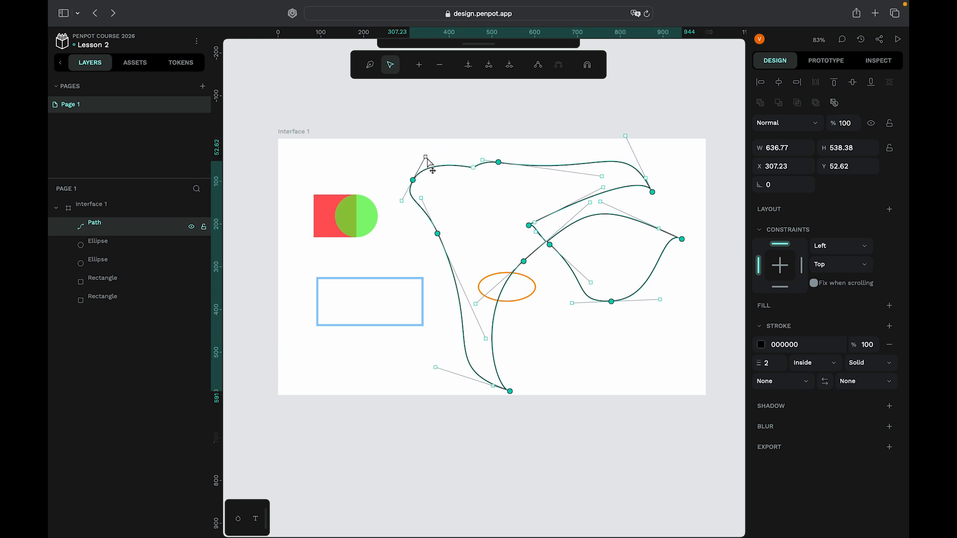
# Reshape the path's left side with its curve handles and shift the selected nodes, placing the path at about X 259, Y 26
pyautogui.moveTo(426, 159); pyautogui.dragTo(350, 227)
pyautogui.moveTo(421, 198); pyautogui.dragTo(382, 253)
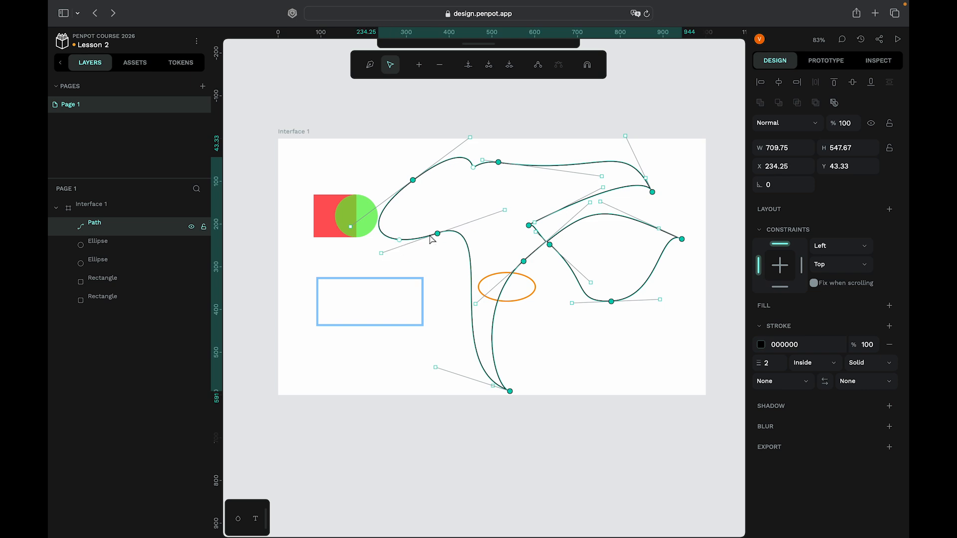
pyautogui.moveTo(505, 210); pyautogui.dragTo(417, 299)
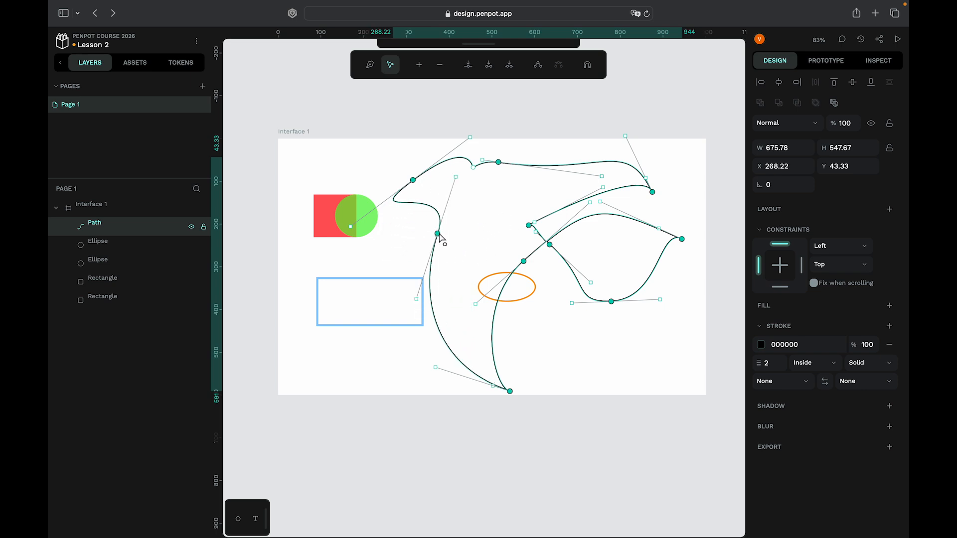
pyautogui.moveTo(438, 234)
pyautogui.mouseDown()
pyautogui.moveTo(384, 246)
pyautogui.moveTo(481, 223)
pyautogui.moveTo(456, 234)
pyautogui.mouseUp()
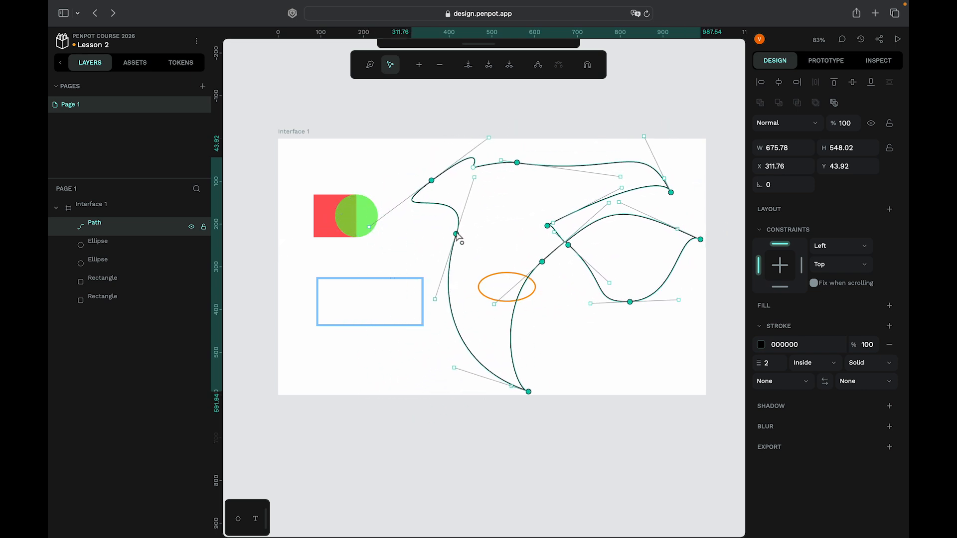
pyautogui.moveTo(436, 300); pyautogui.dragTo(478, 296)
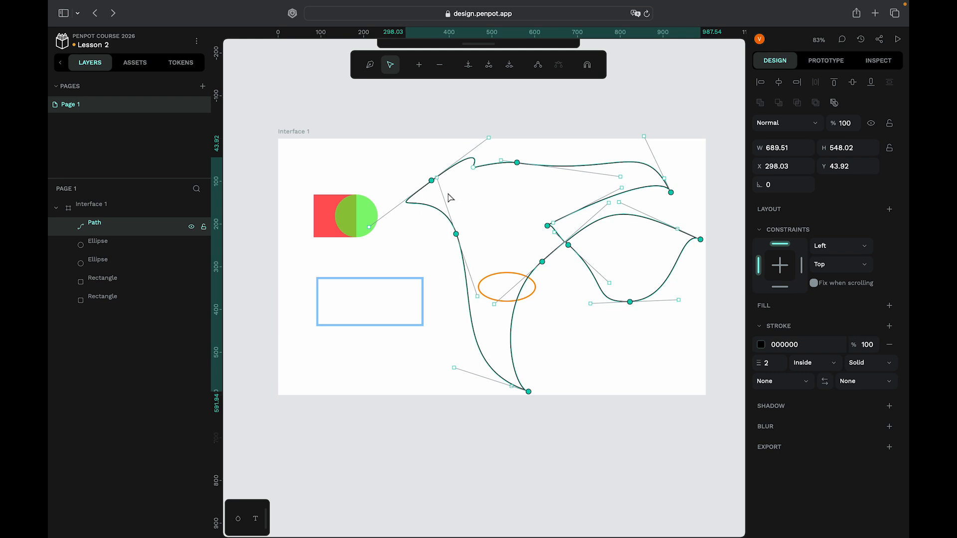
pyautogui.moveTo(434, 180)
pyautogui.mouseDown()
pyautogui.moveTo(412, 249)
pyautogui.moveTo(397, 168)
pyautogui.moveTo(408, 160)
pyautogui.moveTo(433, 192)
pyautogui.moveTo(409, 215)
pyautogui.moveTo(407, 178)
pyautogui.moveTo(421, 189)
pyautogui.moveTo(378, 234)
pyautogui.moveTo(419, 324)
pyautogui.moveTo(513, 197)
pyautogui.moveTo(427, 159)
pyautogui.moveTo(371, 182)
pyautogui.moveTo(420, 166)
pyautogui.moveTo(406, 190)
pyautogui.moveTo(418, 173)
pyautogui.mouseUp()
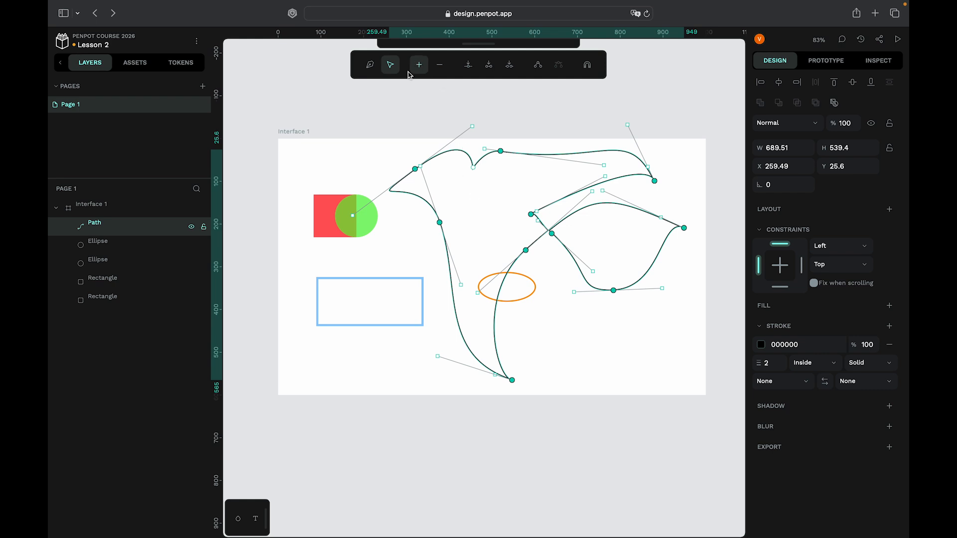
# Reshape the path by moving its left node into the blue rectangle, its middle node to the lower right and its inner node leftward
pyautogui.press('Escape')
pyautogui.doubleClick(429, 169)
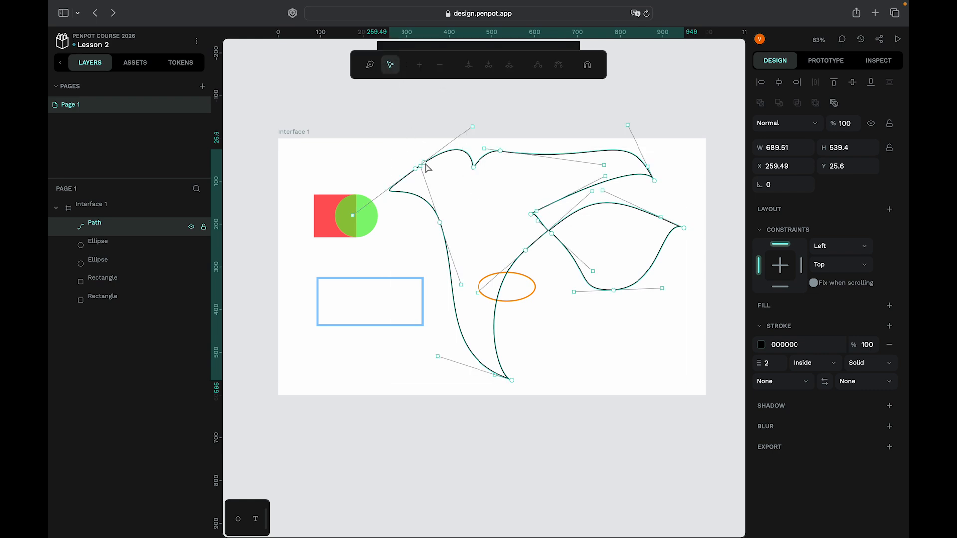
pyautogui.moveTo(413, 167); pyautogui.dragTo(390, 254)
pyautogui.moveTo(439, 223); pyautogui.dragTo(331, 310)
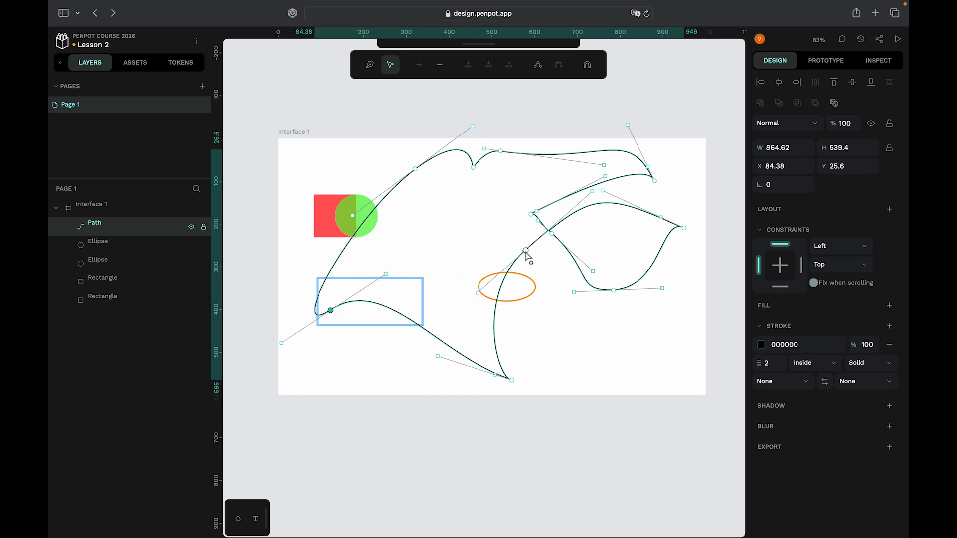
pyautogui.moveTo(525, 252); pyautogui.dragTo(590, 352)
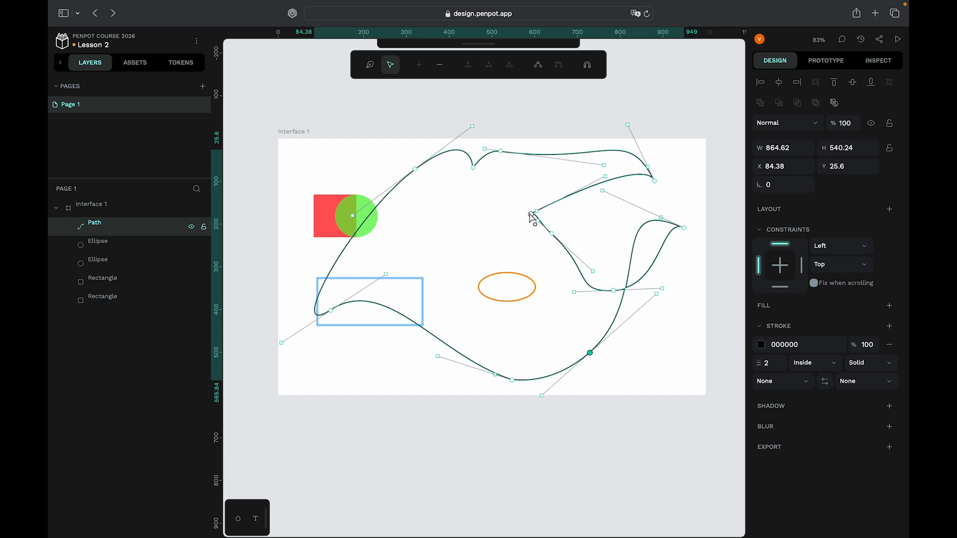
pyautogui.moveTo(531, 214); pyautogui.dragTo(449, 245)
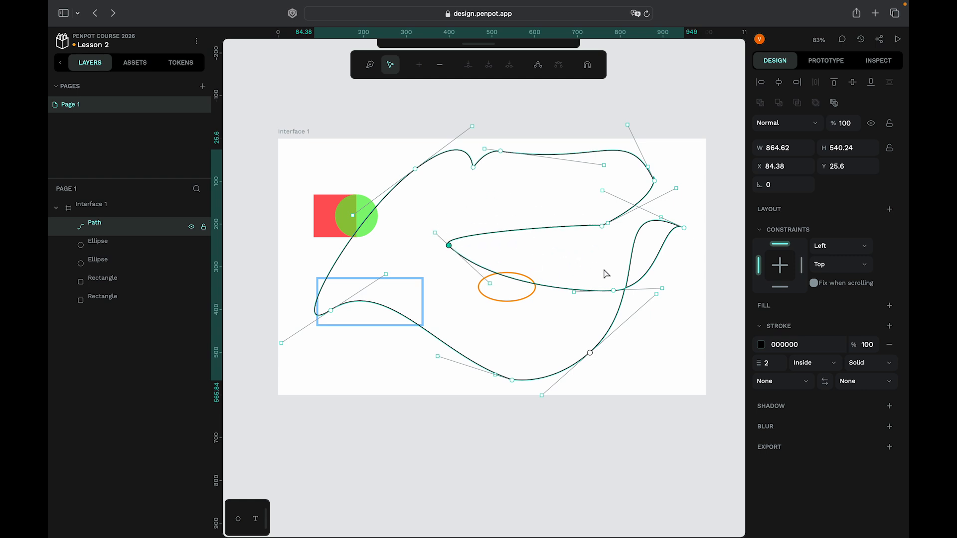
# Delete the path's far-right node and reposition the inner and upper nodes, making the path about 825 by 477 at X 49, Y 89
pyautogui.click(684, 226)
pyautogui.press('Delete')
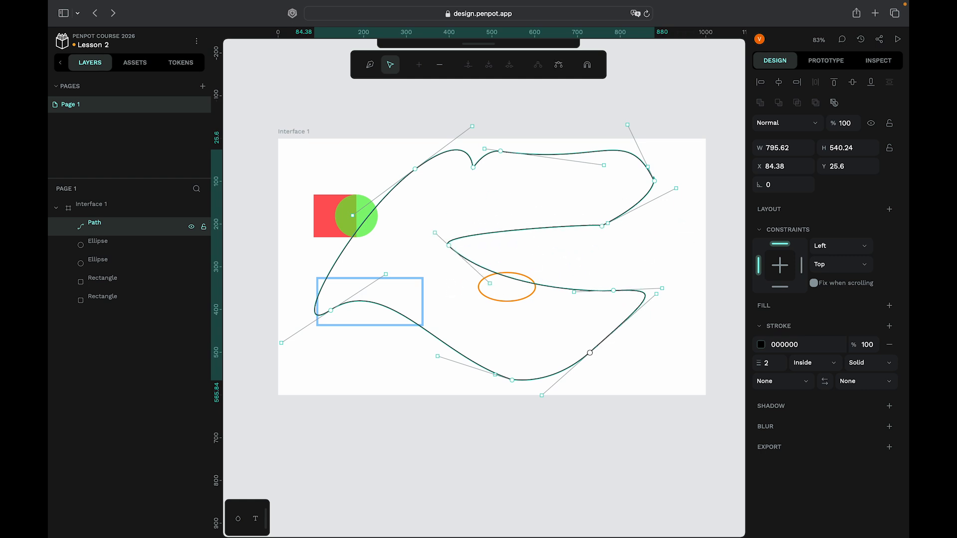
pyautogui.moveTo(449, 245); pyautogui.dragTo(563, 272)
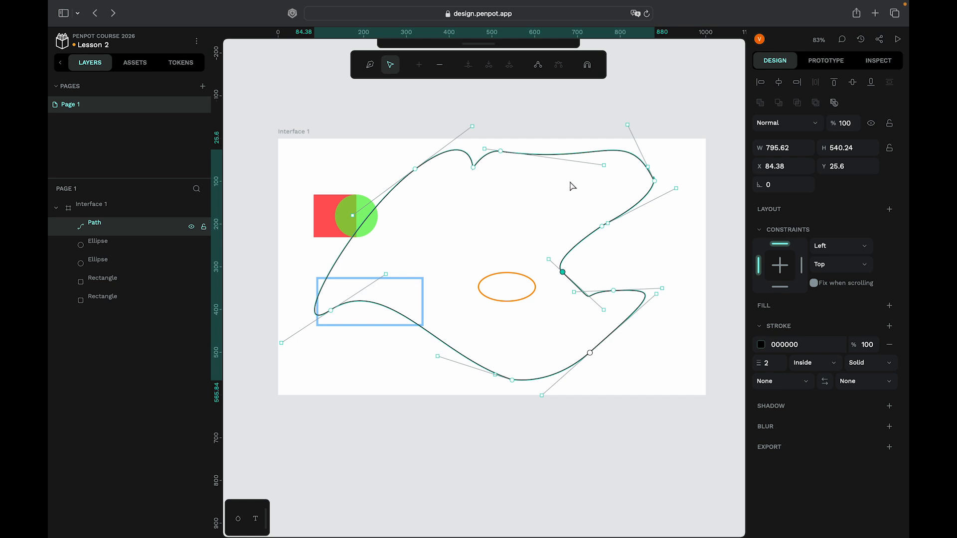
pyautogui.moveTo(472, 168); pyautogui.dragTo(417, 168)
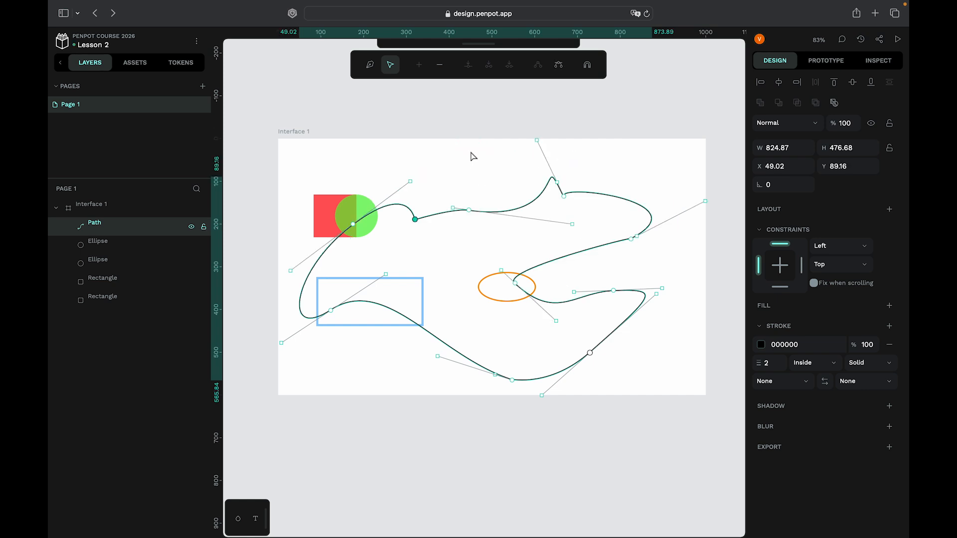